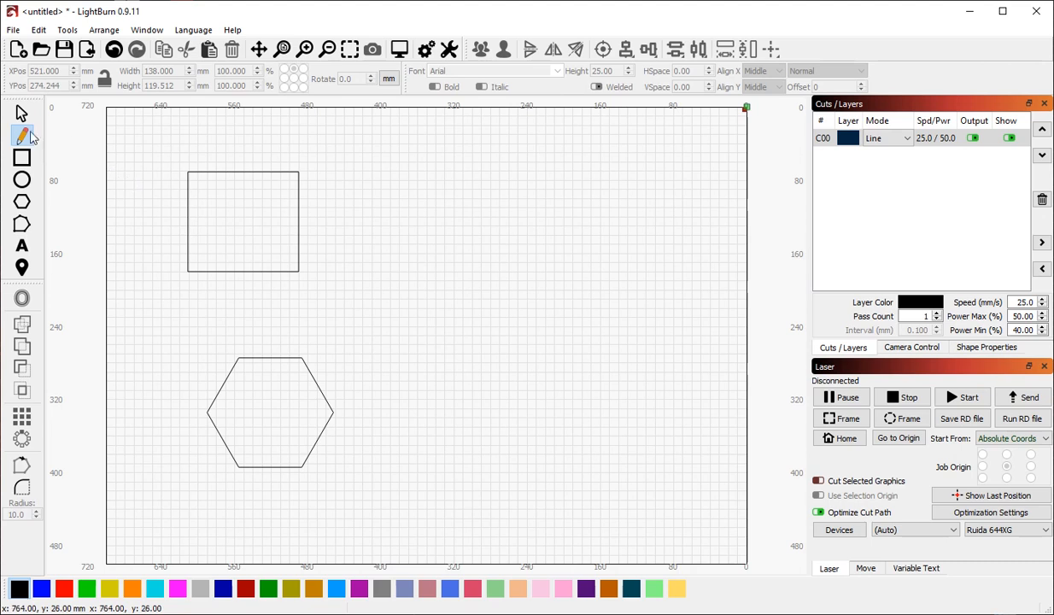
Draw two lines joining a point at about X 177, Y 94 mm to the rectangle's upper-right and lower-right corners
{"action": "left_click", "coordinate": [23, 139]}
{"action": "left_click", "coordinate": [584, 191]}
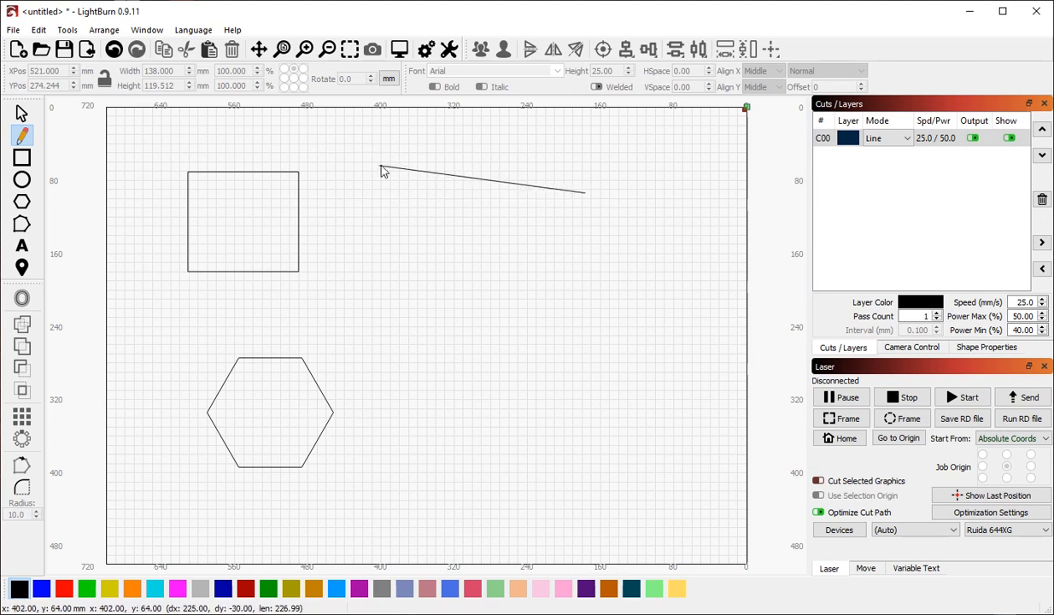
{"action": "left_click", "coordinate": [299, 172]}
{"action": "right_click", "coordinate": [359, 222]}
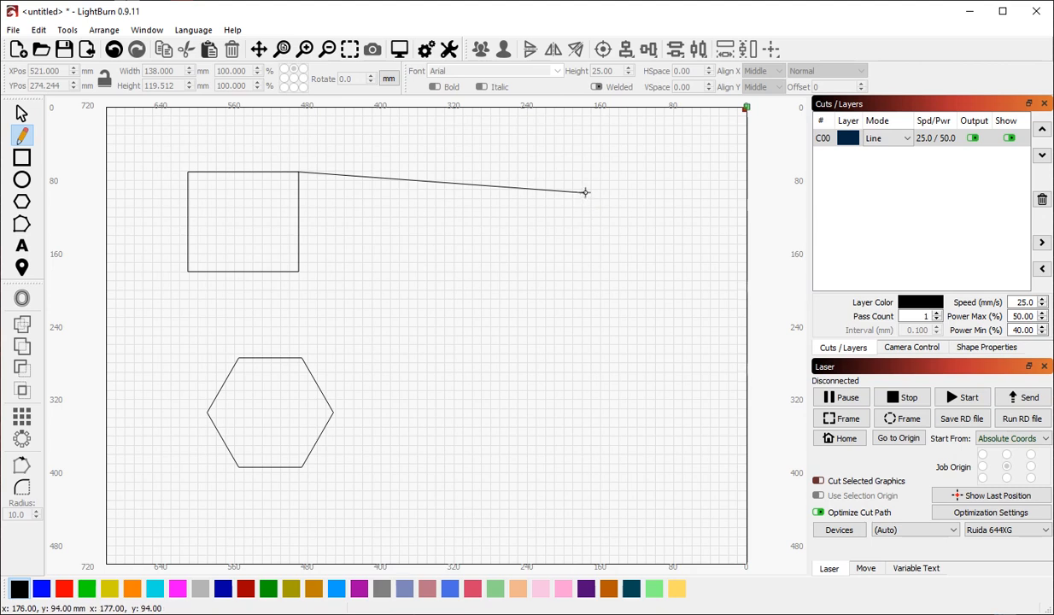
{"action": "left_click", "coordinate": [585, 192]}
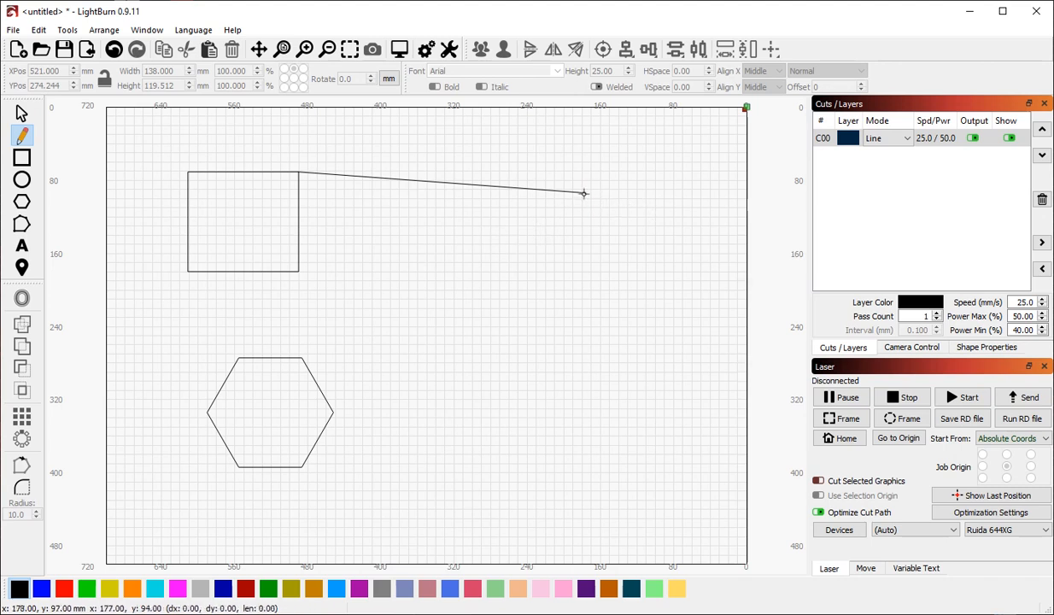
{"action": "left_click", "coordinate": [298, 271]}
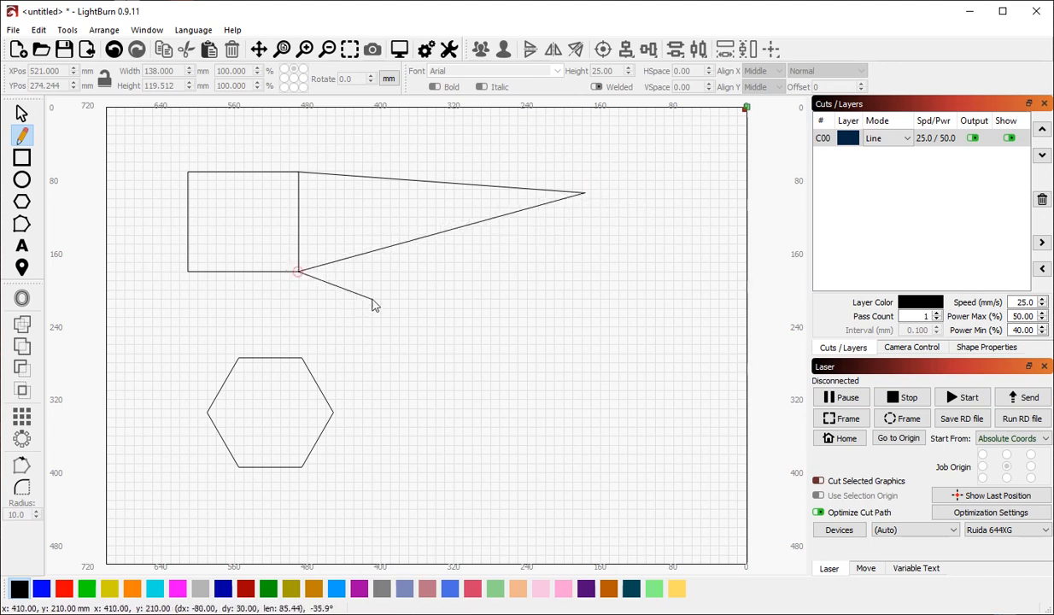
{"action": "right_click", "coordinate": [373, 300]}
Draw two lines joining a point at about X 309, Y 227 mm to the hexagon's upper-right and right corners
{"action": "left_click", "coordinate": [464, 314]}
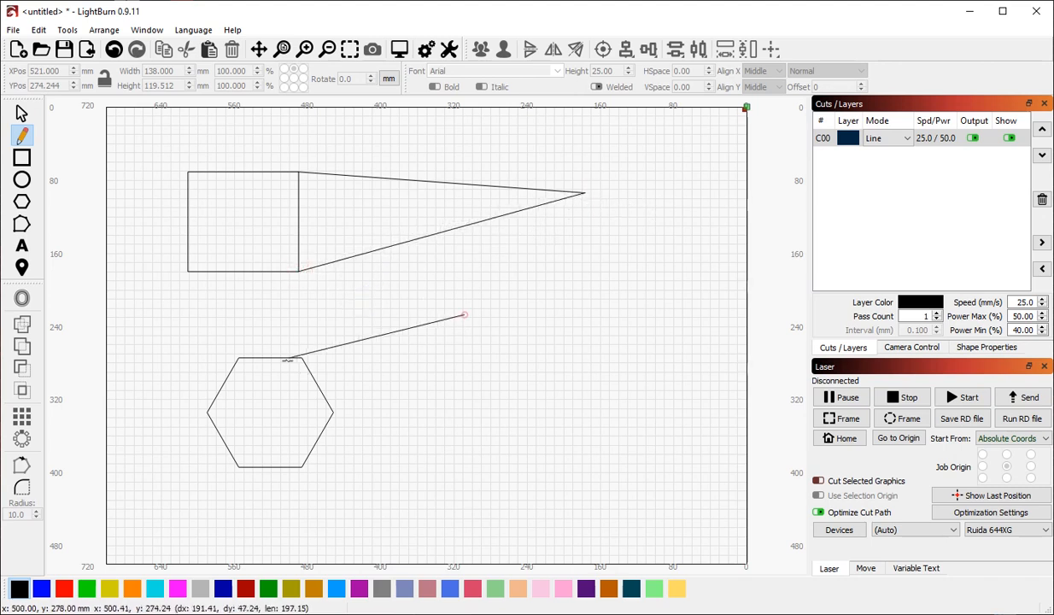
{"action": "left_click", "coordinate": [301, 358]}
{"action": "right_click", "coordinate": [459, 376]}
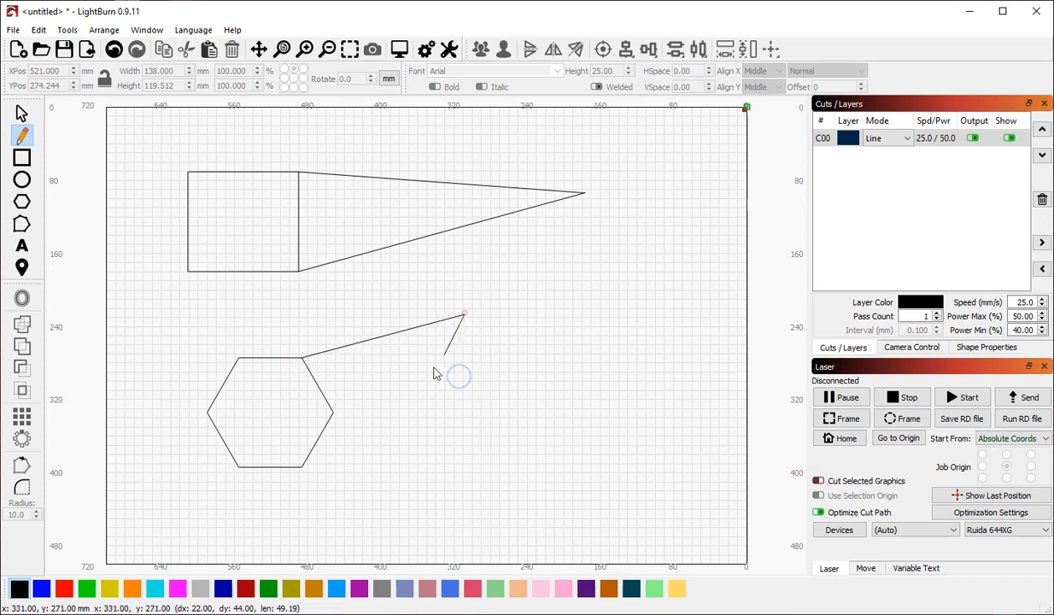
{"action": "left_click", "coordinate": [464, 315]}
{"action": "left_click", "coordinate": [333, 414]}
{"action": "right_click", "coordinate": [366, 421]}
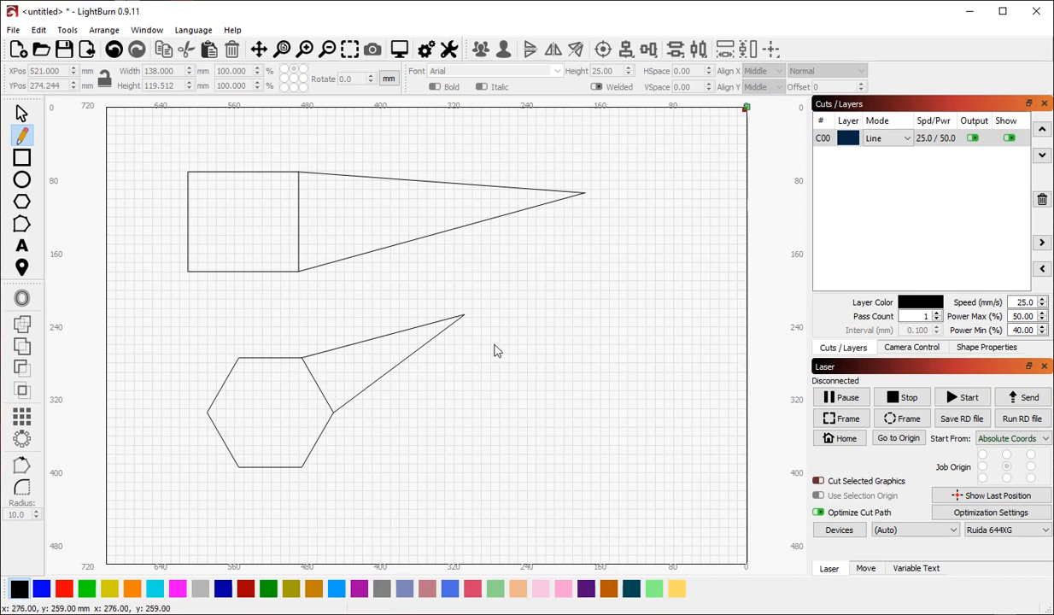
Delete both pairs of lines attached to the hexagon and the rectangle
{"action": "left_click_drag", "start_coordinate": [494, 344], "coordinate": [388, 265]}
{"action": "key", "text": "Escape"}
{"action": "key", "text": "Escape"}
{"action": "left_click_drag", "start_coordinate": [478, 334], "coordinate": [438, 284]}
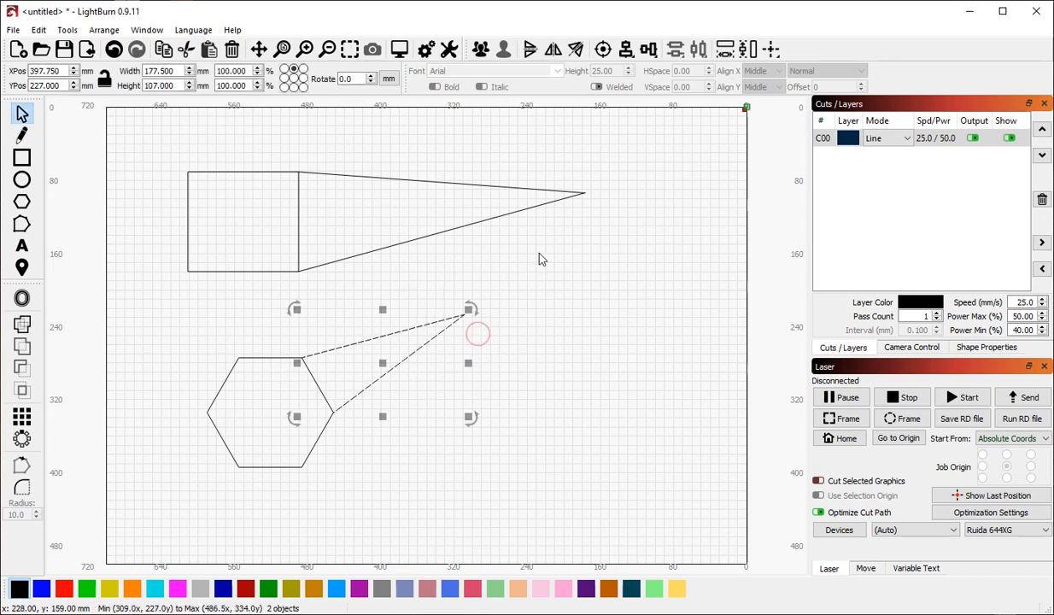
{"action": "key", "text": "Delete"}
{"action": "left_click_drag", "start_coordinate": [588, 225], "coordinate": [527, 128]}
{"action": "key", "text": "Delete"}
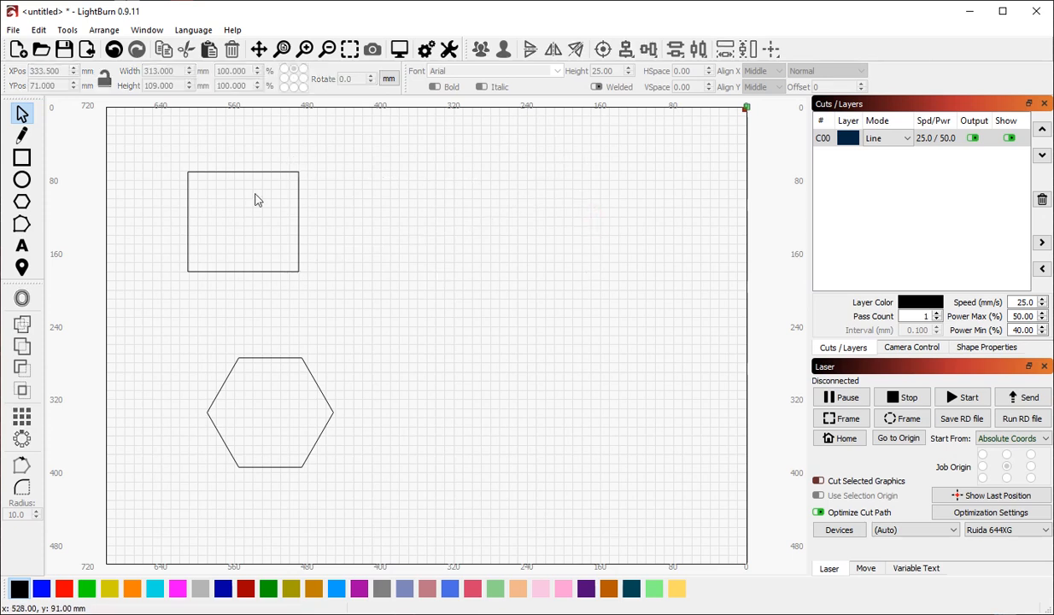
Copy the rectangle and paste the duplicate beside the original, at about X 292, Y 85 mm
{"action": "left_click", "coordinate": [249, 173]}
{"action": "right_click", "coordinate": [267, 172]}
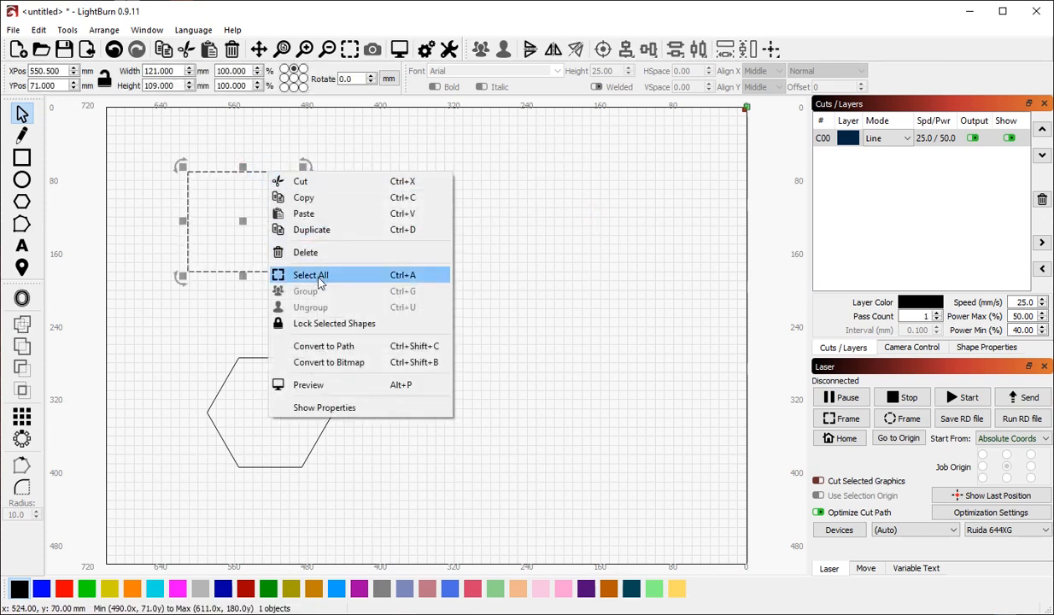
{"action": "left_click", "coordinate": [310, 197]}
{"action": "right_click", "coordinate": [437, 205]}
{"action": "left_click", "coordinate": [471, 236]}
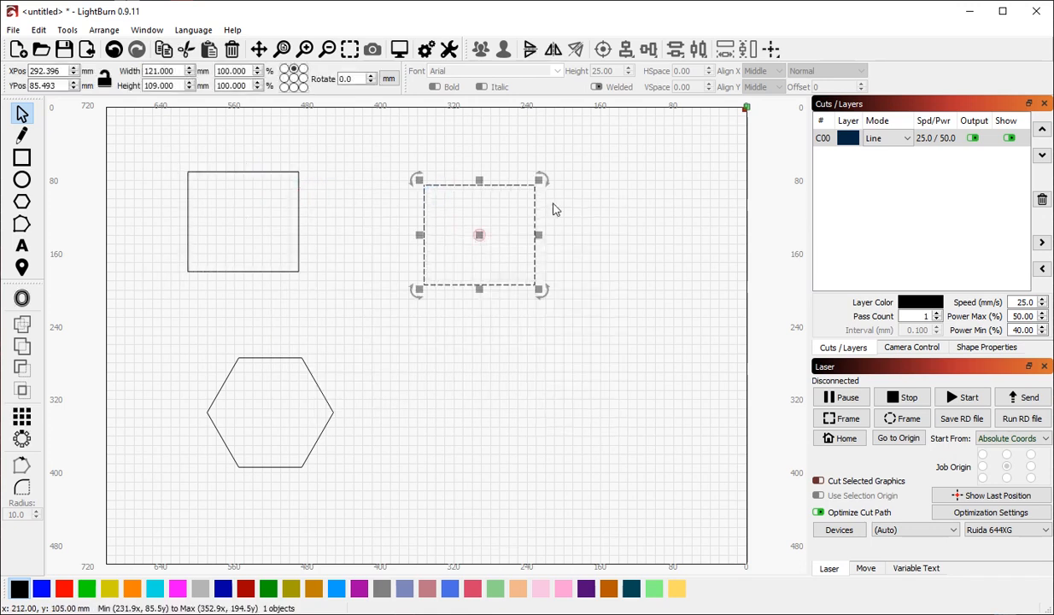
{"action": "left_click", "coordinate": [509, 201]}
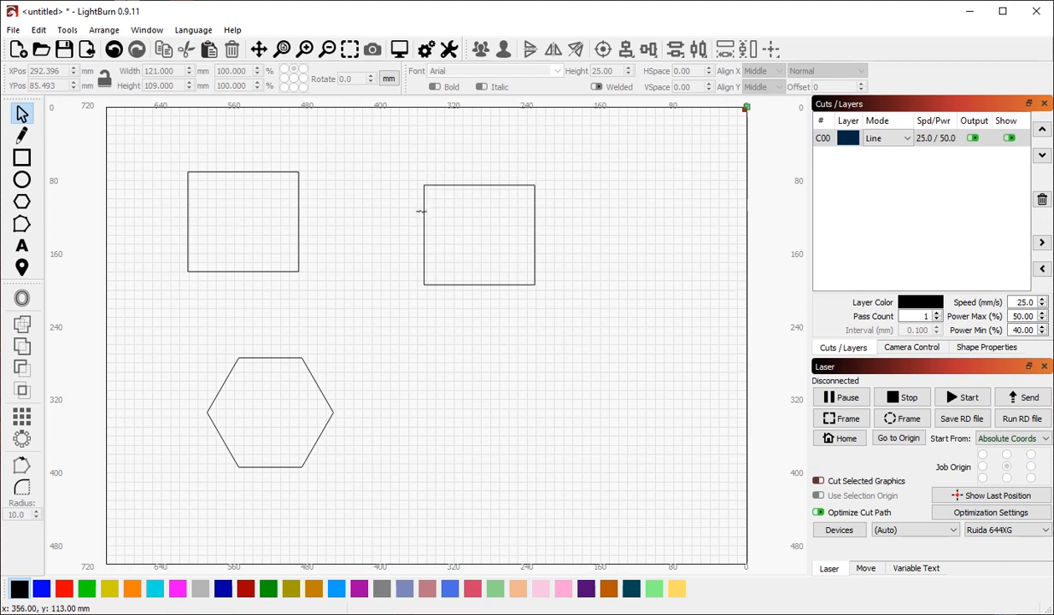
Snap the copied rectangle's upper-left corner onto the original's upper-right corner and move it clear again
{"action": "left_click_drag", "start_coordinate": [425, 214], "coordinate": [369, 206]}
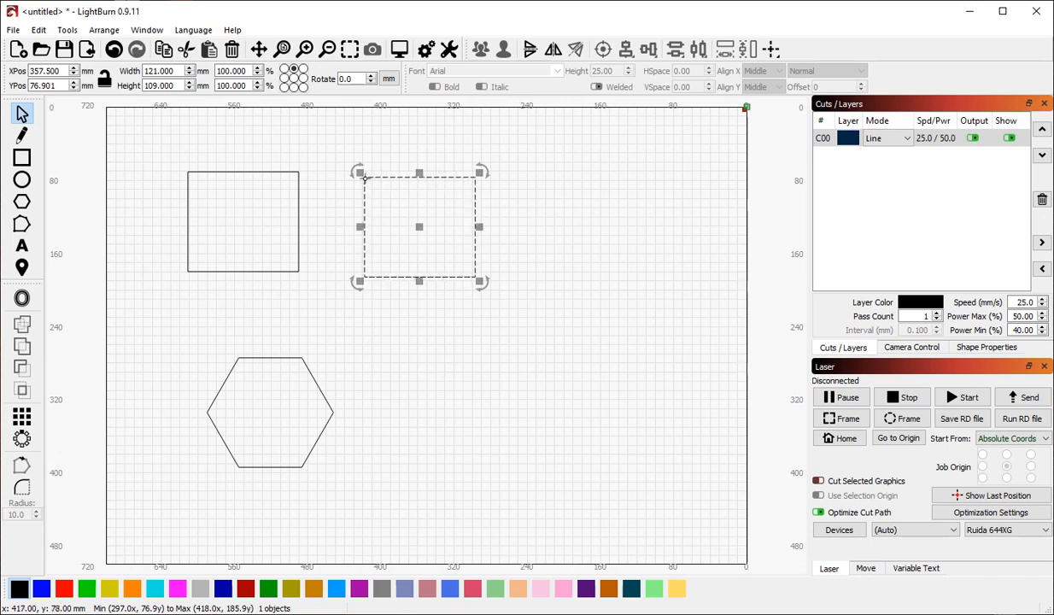
{"action": "left_click_drag", "start_coordinate": [365, 177], "coordinate": [300, 172]}
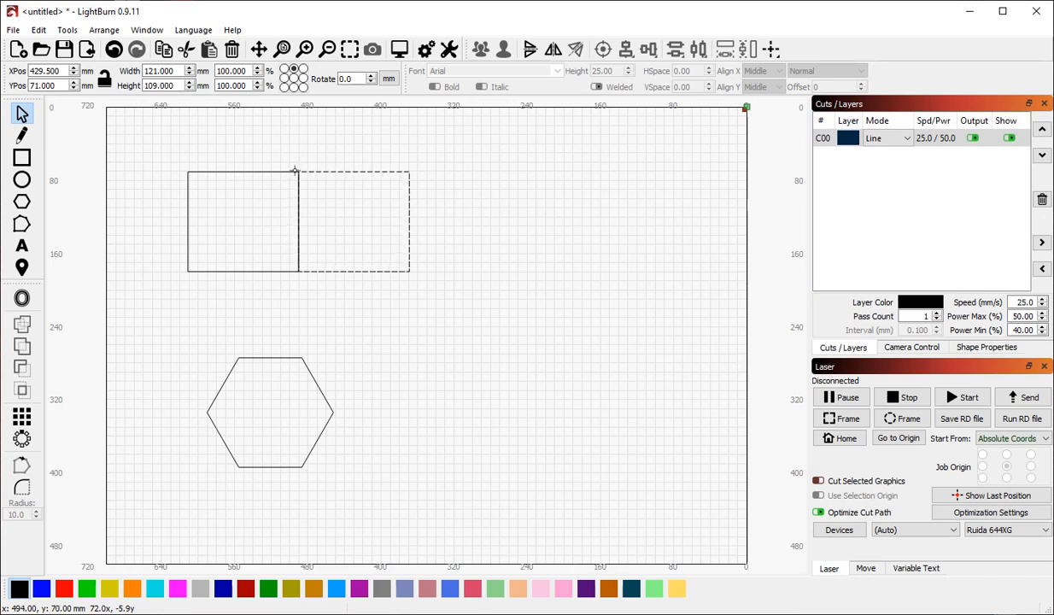
{"action": "left_click_drag", "start_coordinate": [297, 172], "coordinate": [406, 205]}
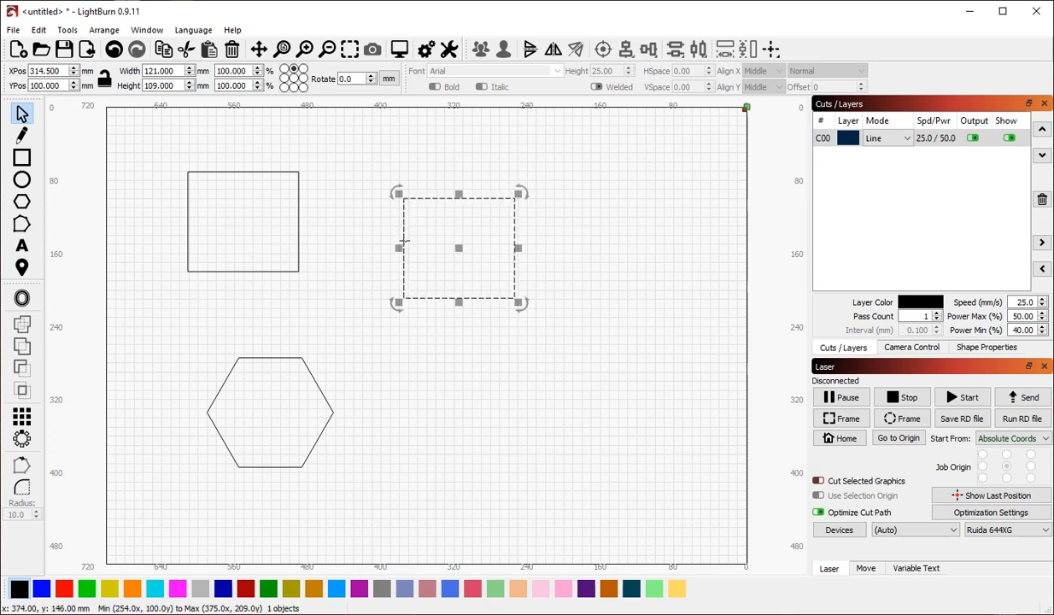
Snap the copied rectangle's center to the hexagon's center and move it back beside the original, at about X 349, Y 80 mm
{"action": "left_click_drag", "start_coordinate": [402, 245], "coordinate": [450, 242]}
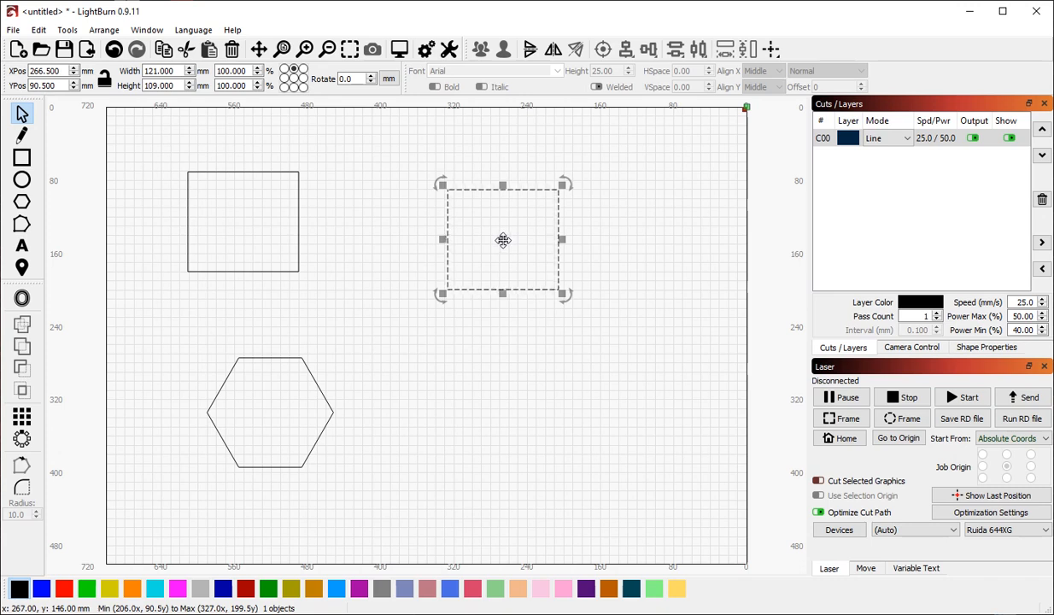
{"action": "left_click_drag", "start_coordinate": [503, 240], "coordinate": [265, 419]}
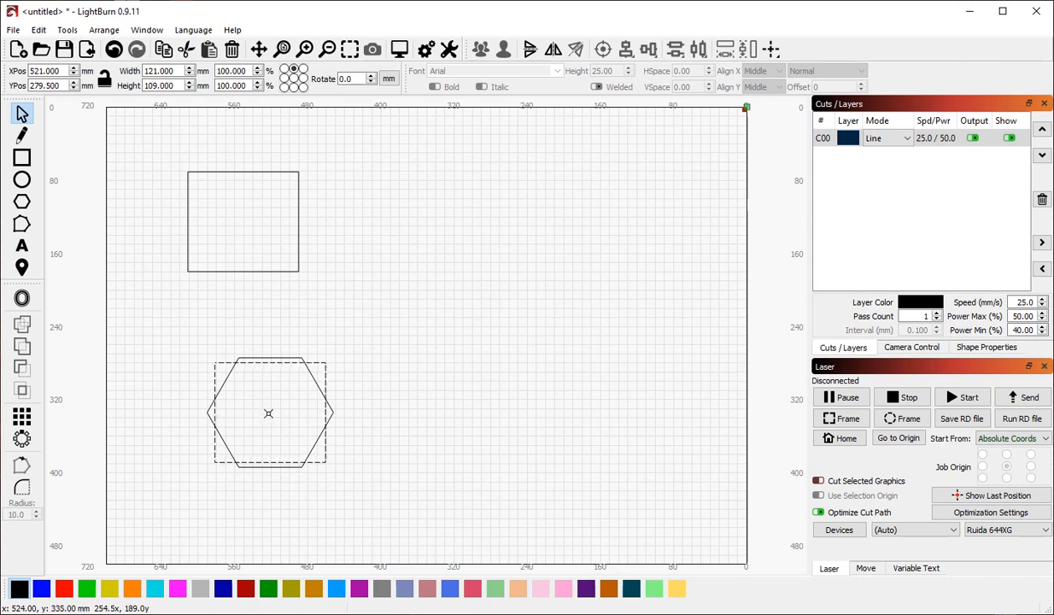
{"action": "left_click_drag", "start_coordinate": [274, 416], "coordinate": [428, 234]}
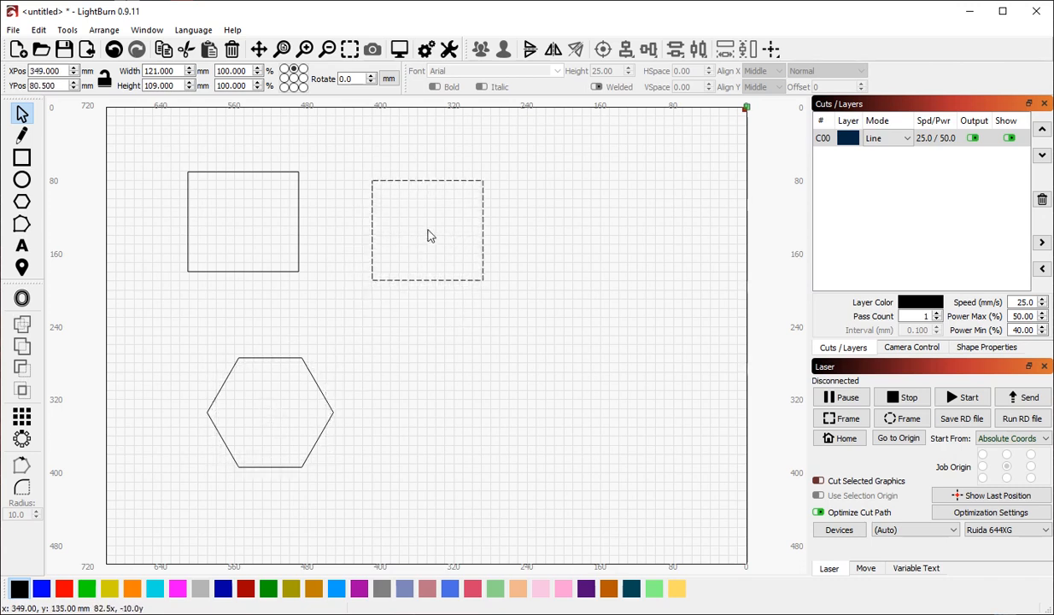
Add the text "LightBurn" in Arial, 25 mm high, to the right of the hexagon
{"action": "left_click", "coordinate": [22, 246]}
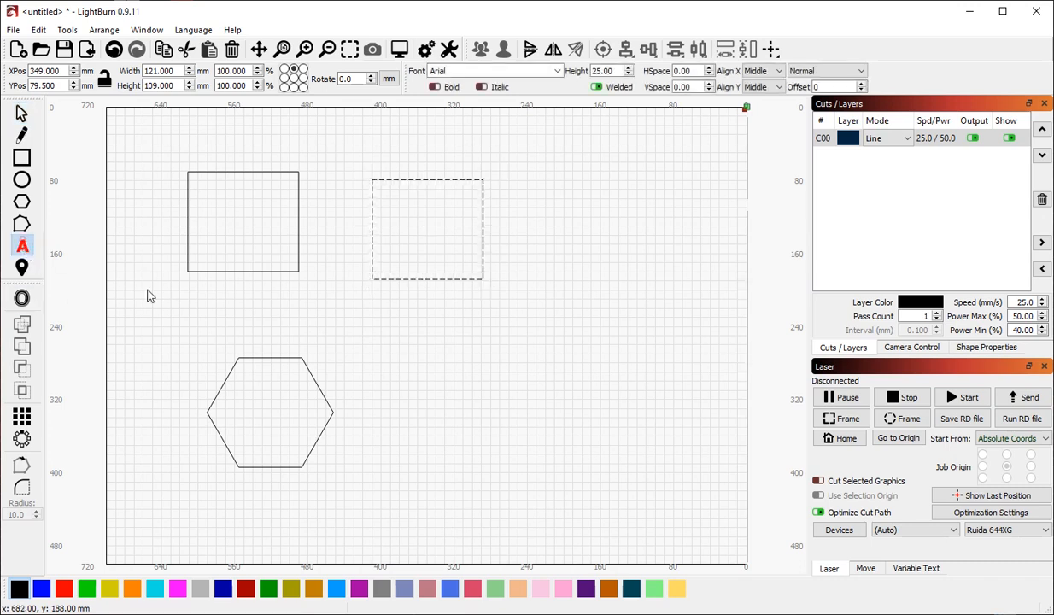
{"action": "left_click", "coordinate": [495, 403]}
{"action": "type", "text": "LightBurn"}
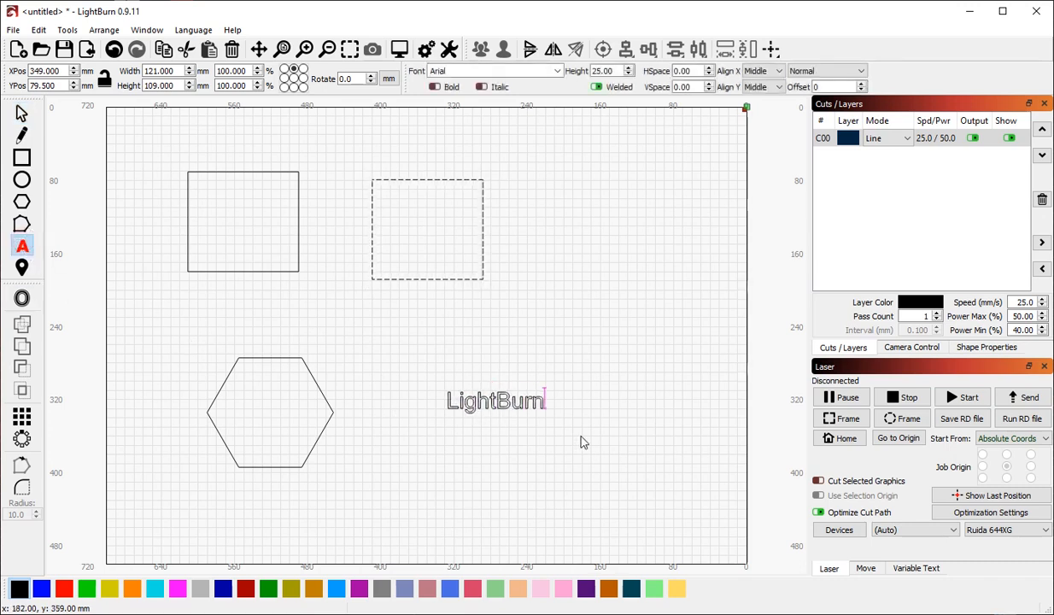
{"action": "key", "text": "Escape"}
Create an outward offset outline around the LightBurn text and assign it to the red layer
{"action": "left_click", "coordinate": [495, 395]}
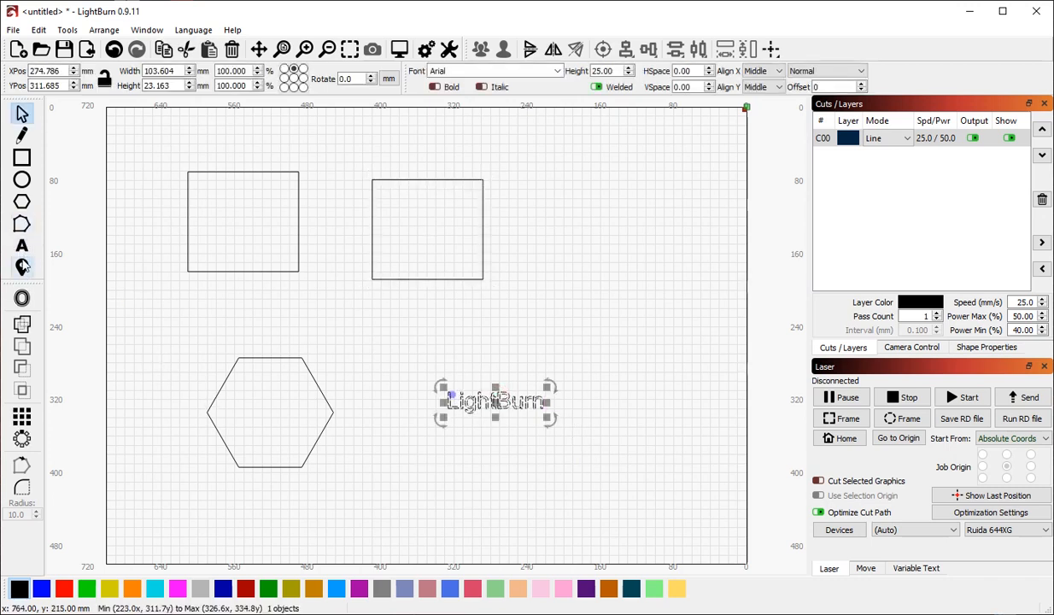
{"action": "left_click", "coordinate": [22, 297]}
{"action": "left_click", "coordinate": [604, 366]}
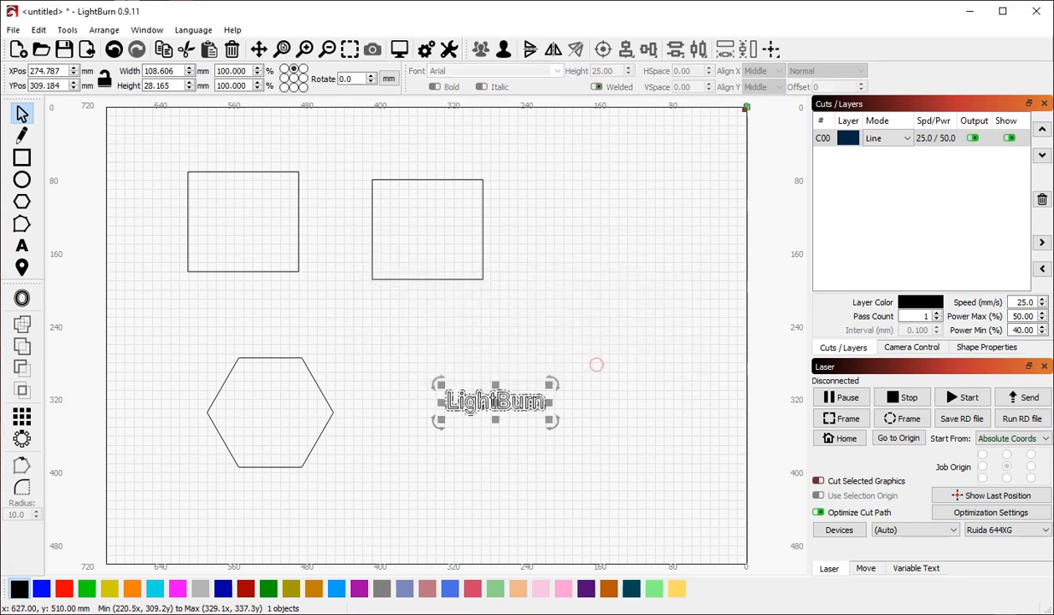
{"action": "left_click", "coordinate": [64, 589]}
{"action": "scroll", "coordinate": [507, 418], "scroll_direction": "up", "scroll_amount": 6}
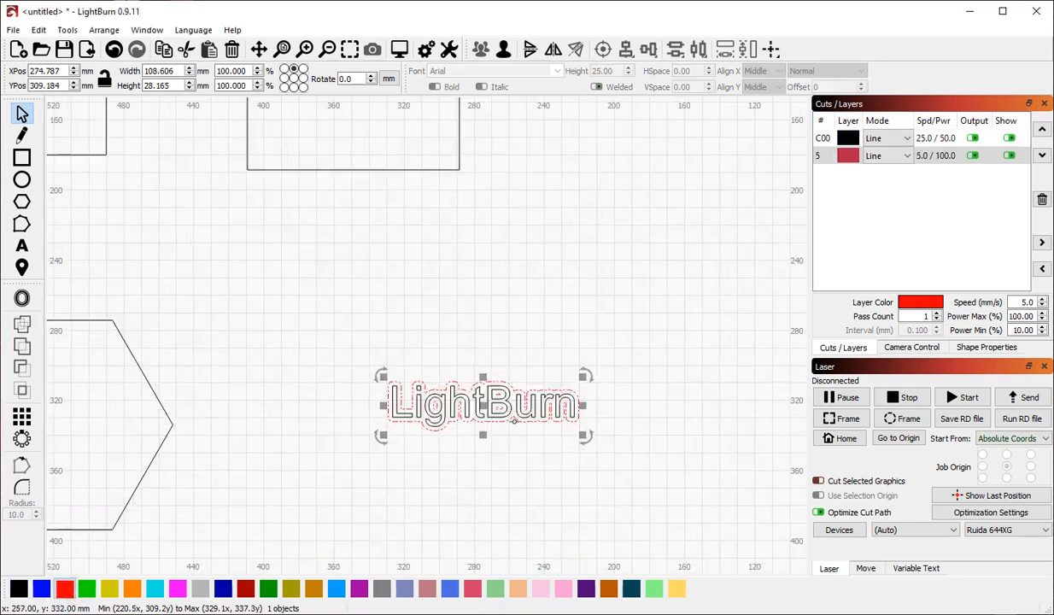
{"action": "left_click", "coordinate": [494, 467]}
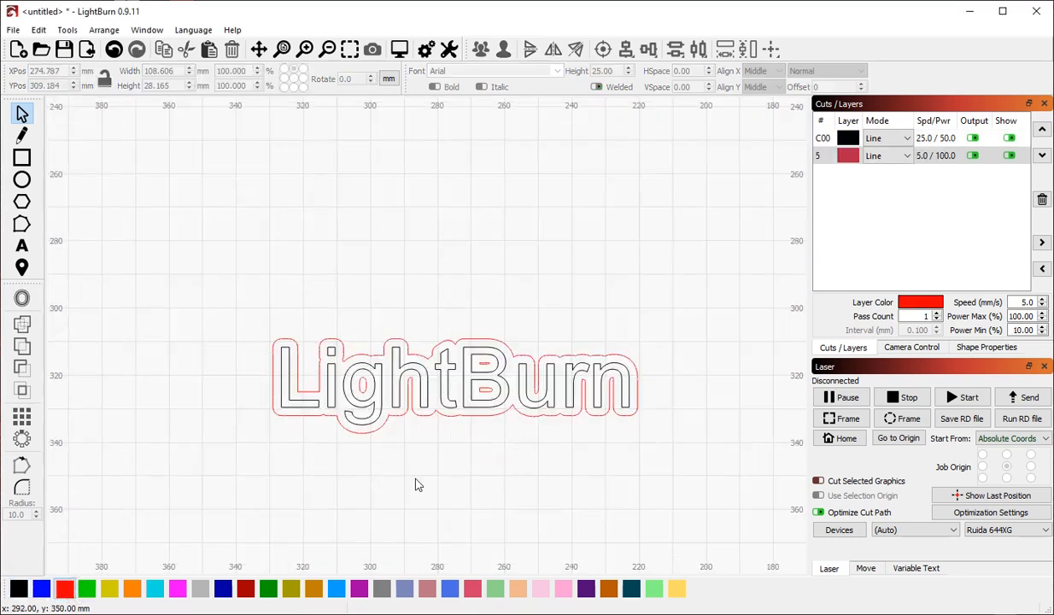
Move the red outline below the text and ungroup it to delete its small inner contours
{"action": "left_click_drag", "start_coordinate": [466, 417], "coordinate": [314, 485]}
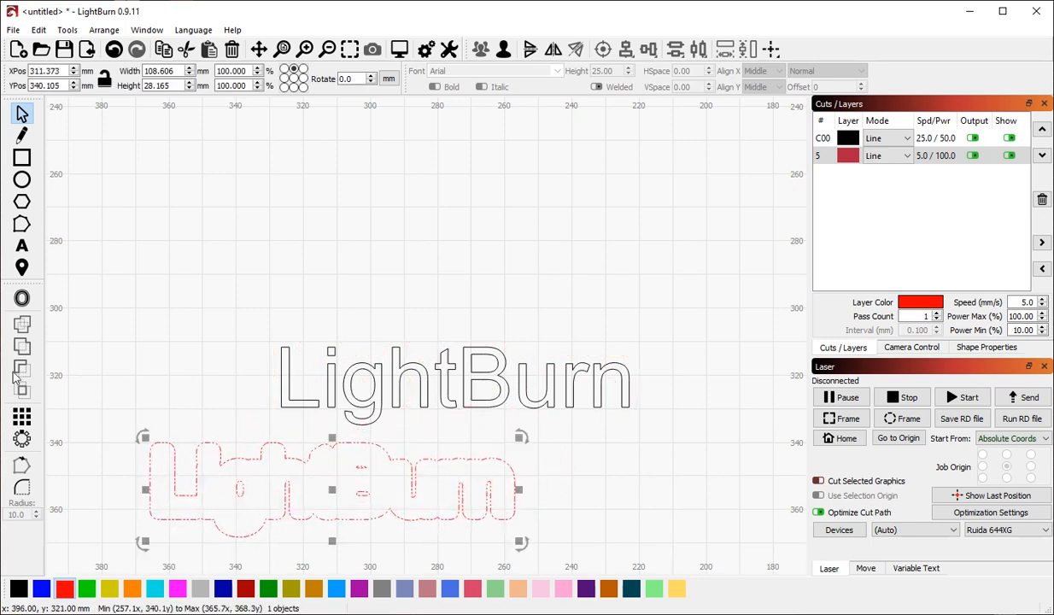
{"action": "key", "text": "ctrl+u"}
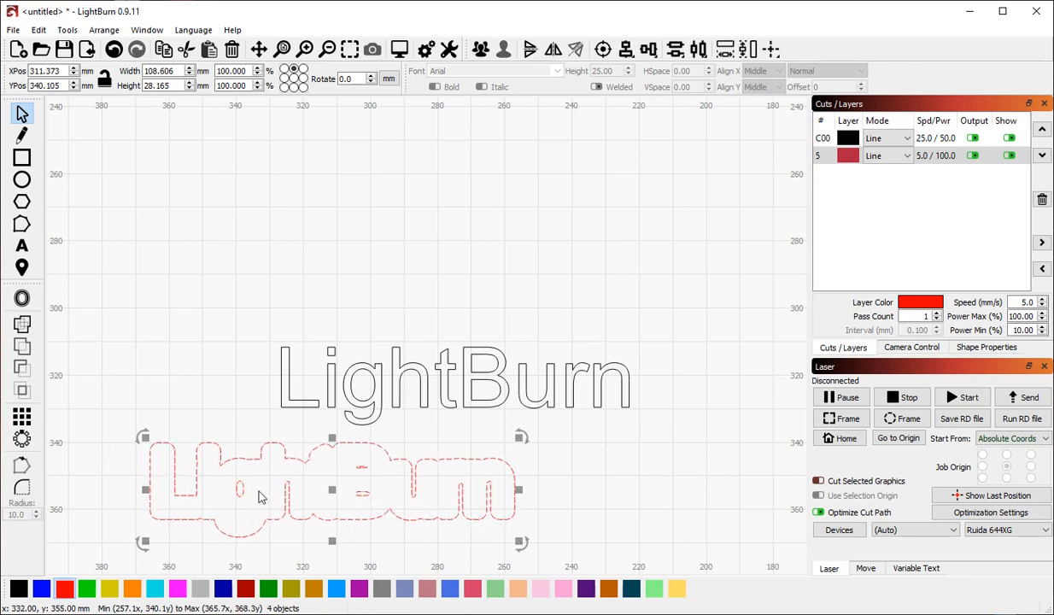
{"action": "left_click_drag", "start_coordinate": [220, 472], "coordinate": [260, 507]}
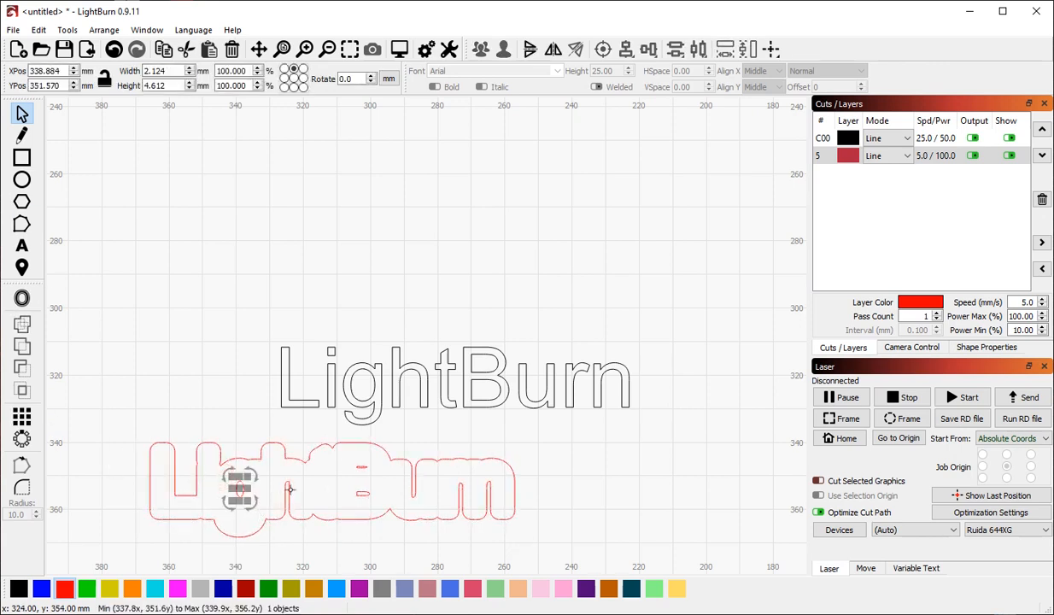
{"action": "key", "text": "Delete"}
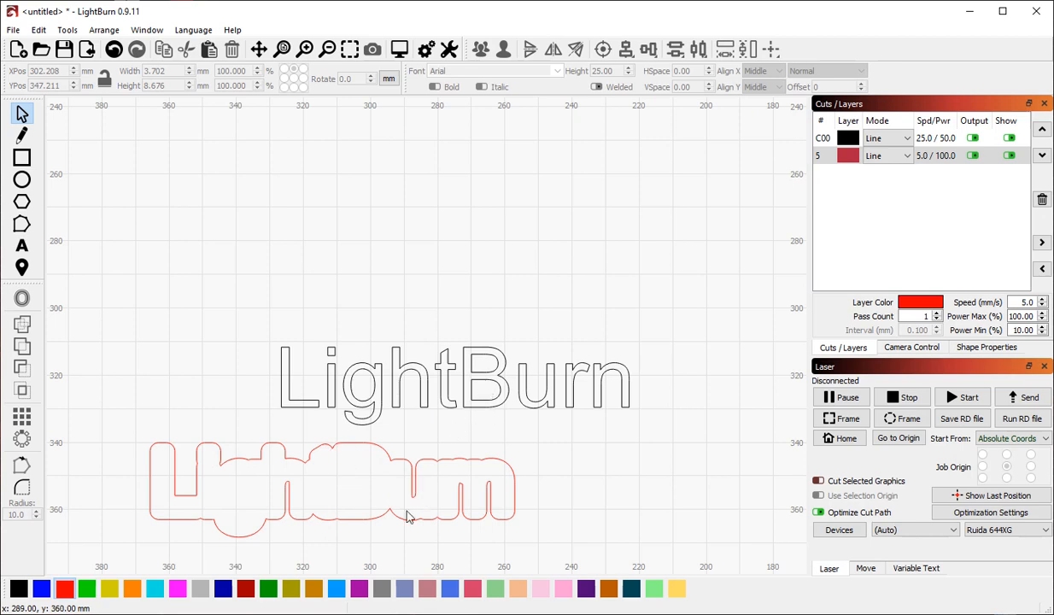
Move the remaining red outline back around the LightBurn text, snapping its center to the text's center
{"action": "left_click", "coordinate": [389, 446]}
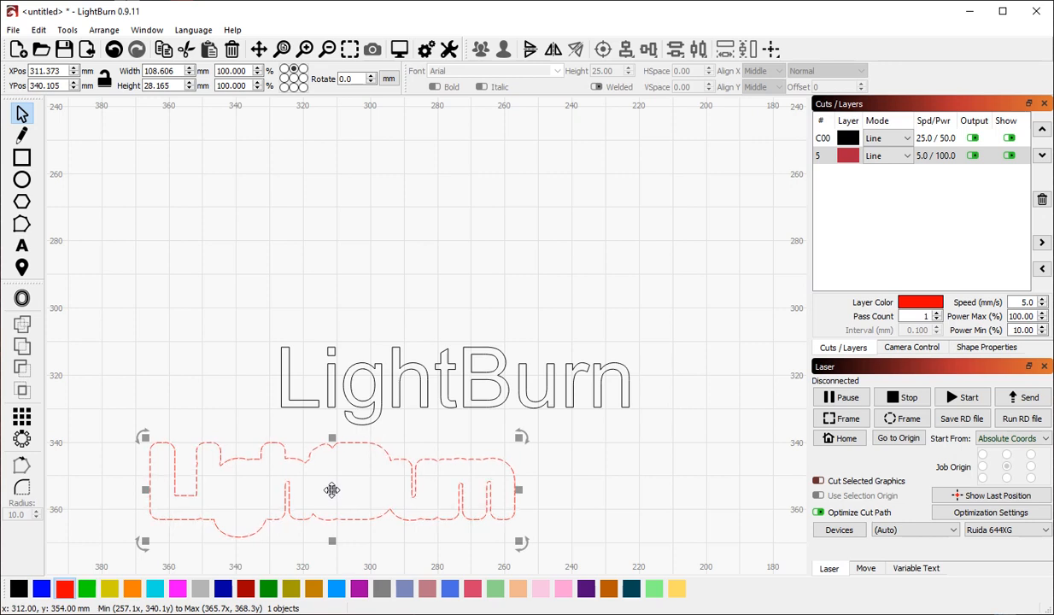
{"action": "left_click_drag", "start_coordinate": [331, 489], "coordinate": [443, 385]}
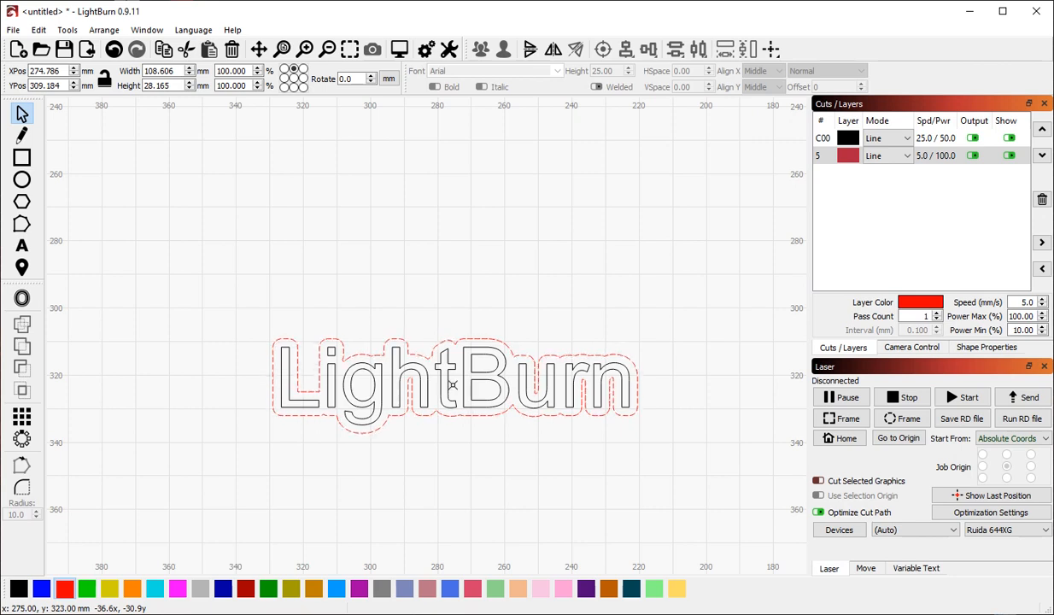
{"action": "left_click", "coordinate": [427, 438]}
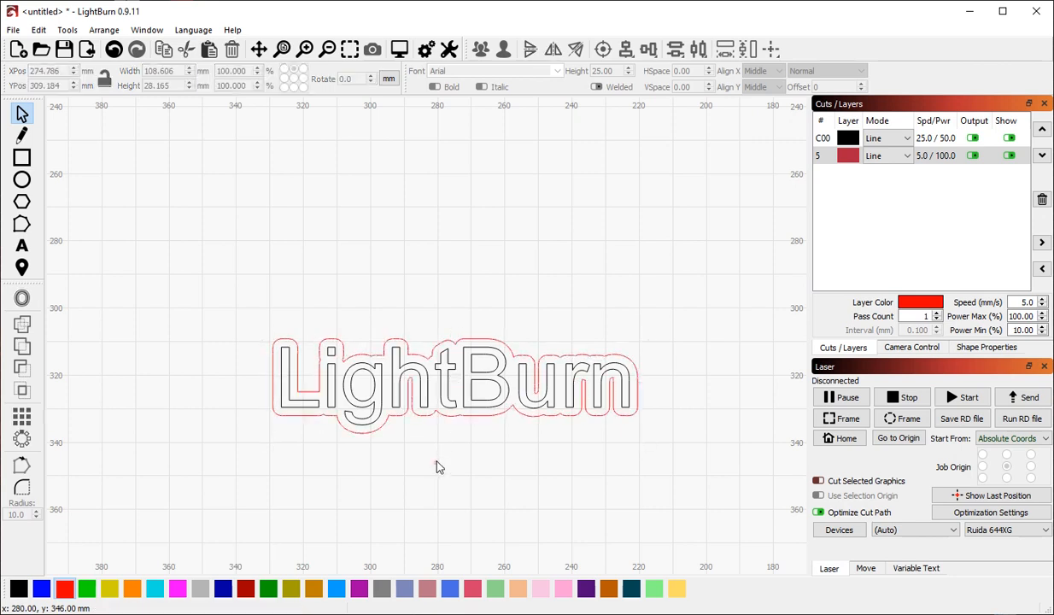
Delete the LightBurn text together with its red outline
{"action": "scroll", "coordinate": [499, 465], "scroll_direction": "down", "scroll_amount": 5}
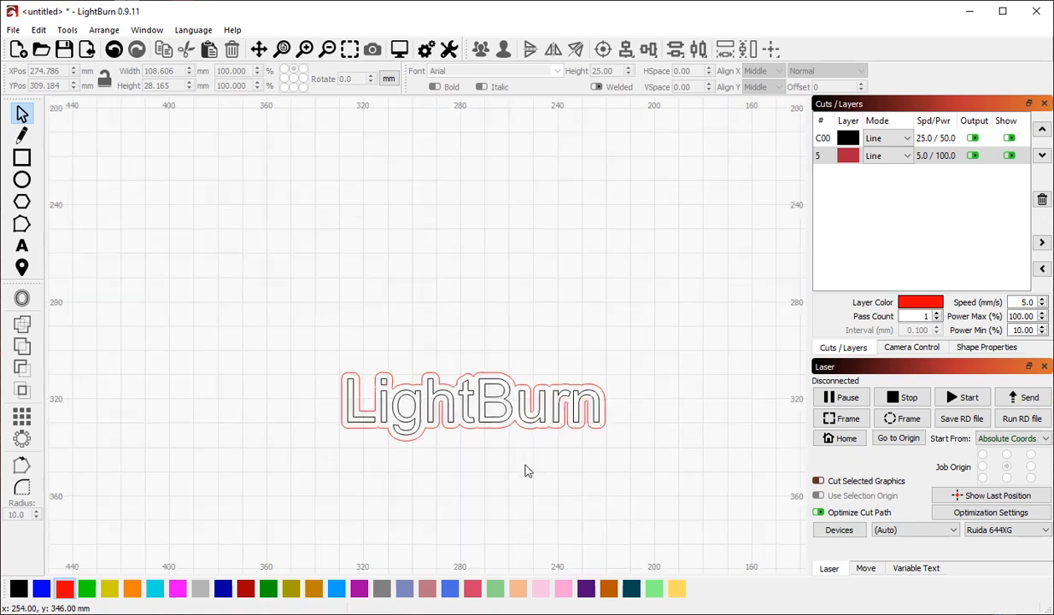
{"action": "key", "text": "ctrl+z"}
{"action": "key", "text": "ctrl+z"}
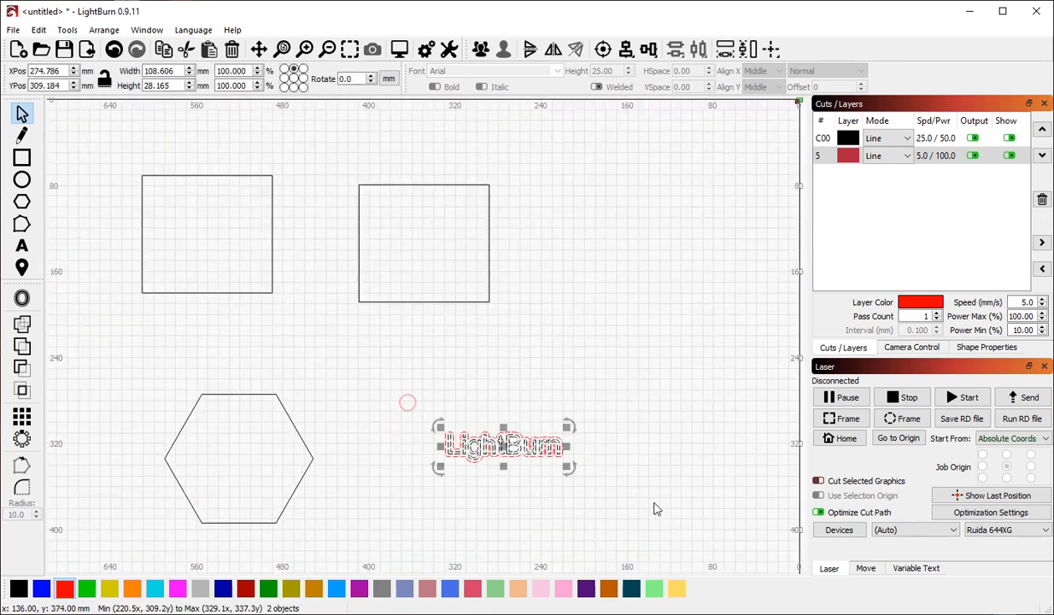
{"action": "key", "text": "Delete"}
{"action": "scroll", "coordinate": [456, 352], "scroll_direction": "down", "scroll_amount": 2}
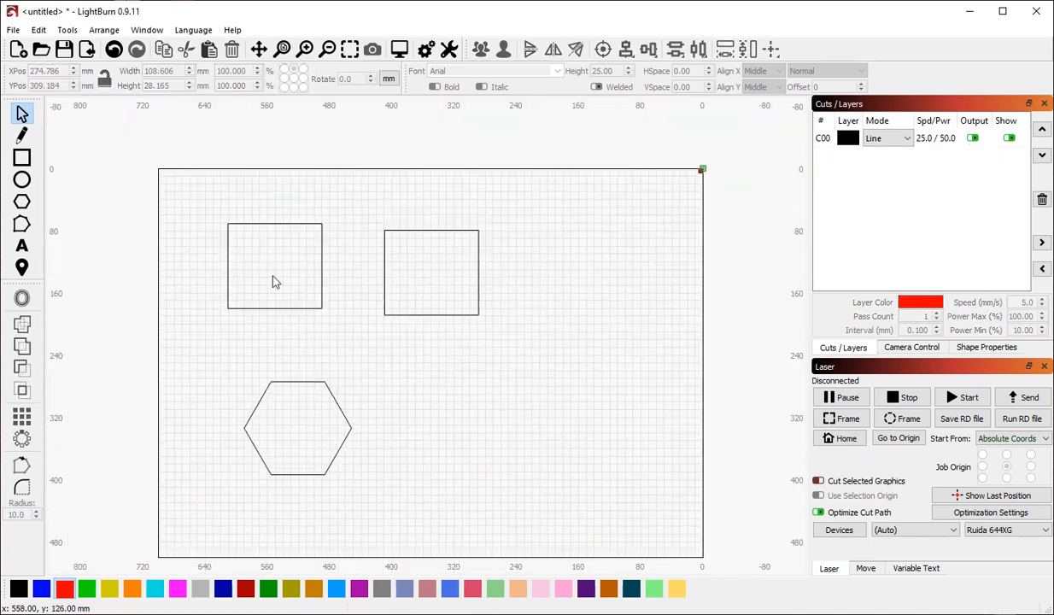
{"action": "scroll", "coordinate": [408, 445], "scroll_direction": "up", "scroll_amount": 1}
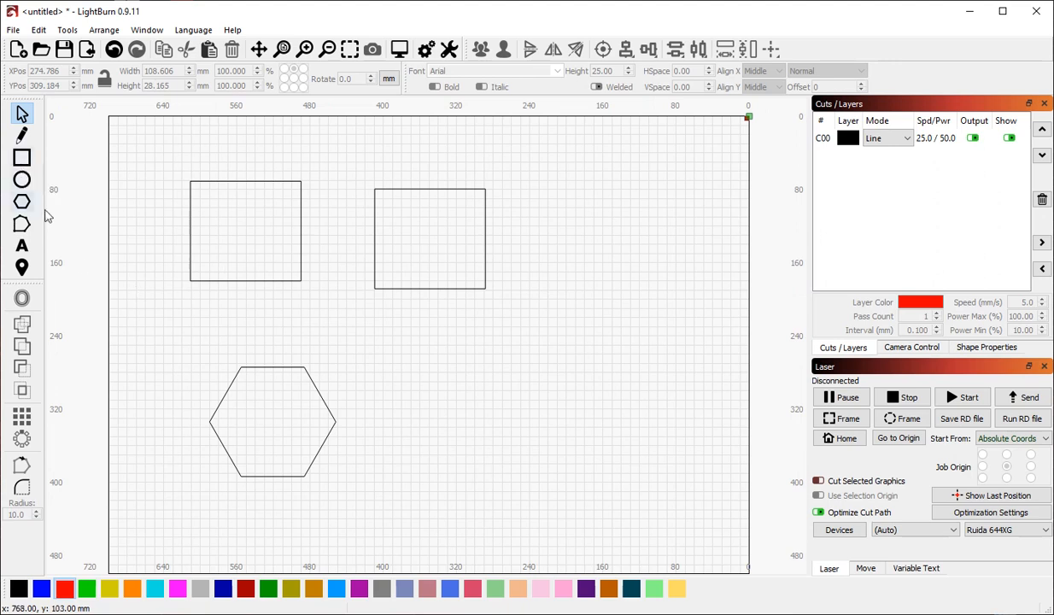
Draw a closed six-point polygon on the red layer, about 176 × 161 mm, to the right of the hexagon
{"action": "left_click", "coordinate": [22, 135]}
{"action": "left_click", "coordinate": [498, 419]}
{"action": "left_click", "coordinate": [505, 324]}
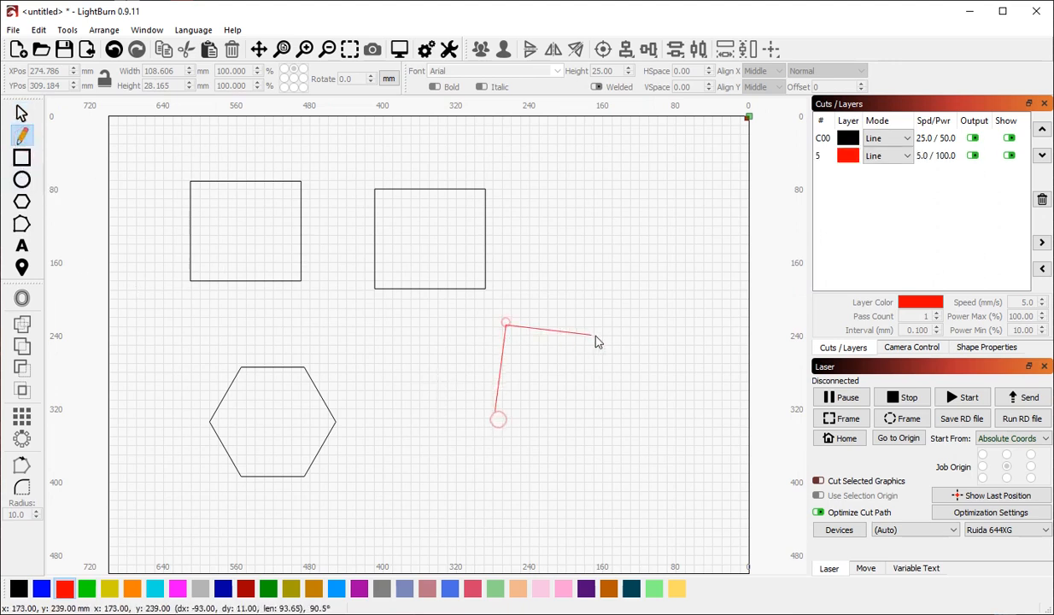
{"action": "left_click", "coordinate": [606, 340]}
{"action": "left_click", "coordinate": [655, 422]}
{"action": "left_click", "coordinate": [509, 470]}
{"action": "left_click", "coordinate": [572, 390]}
{"action": "left_click", "coordinate": [498, 419]}
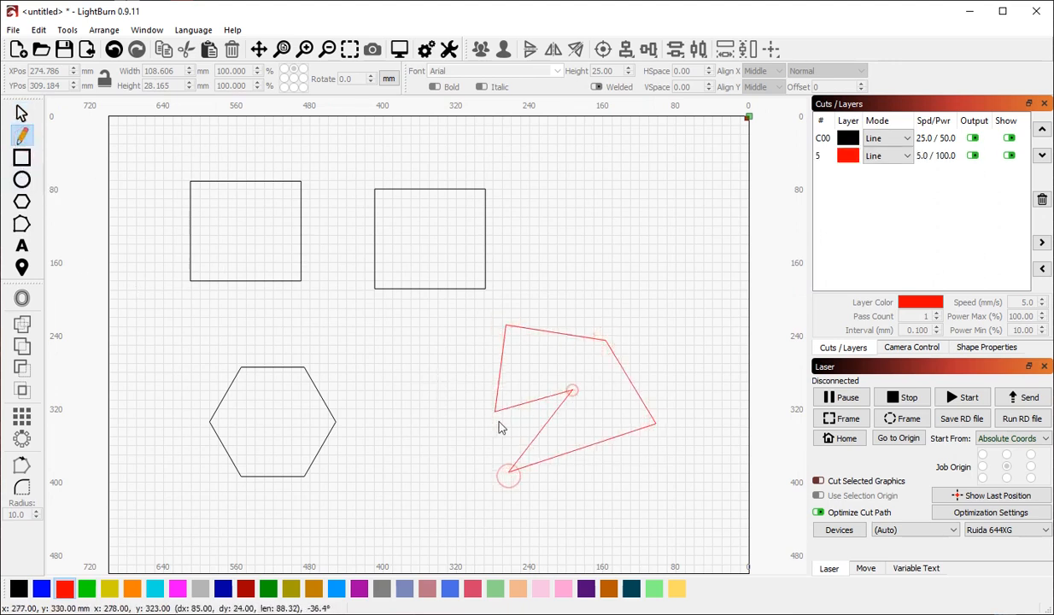
{"action": "left_click", "coordinate": [402, 373]}
{"action": "key", "text": "Escape"}
Edit the red polygon's nodes, moving its upper-left corner outward and bending part of its top edge into a curve
{"action": "left_click", "coordinate": [502, 335]}
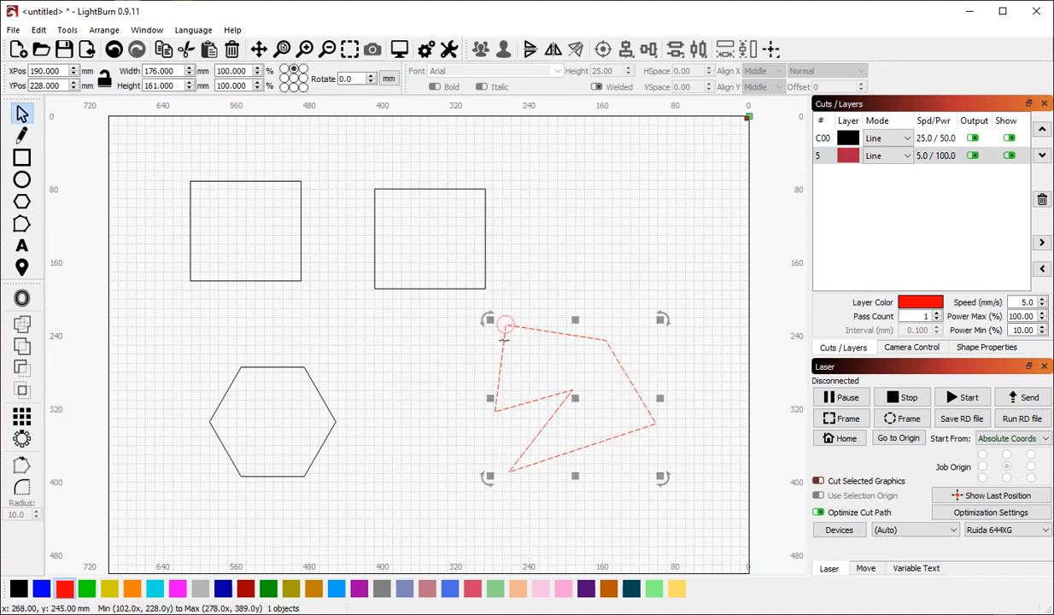
{"action": "left_click", "coordinate": [22, 223]}
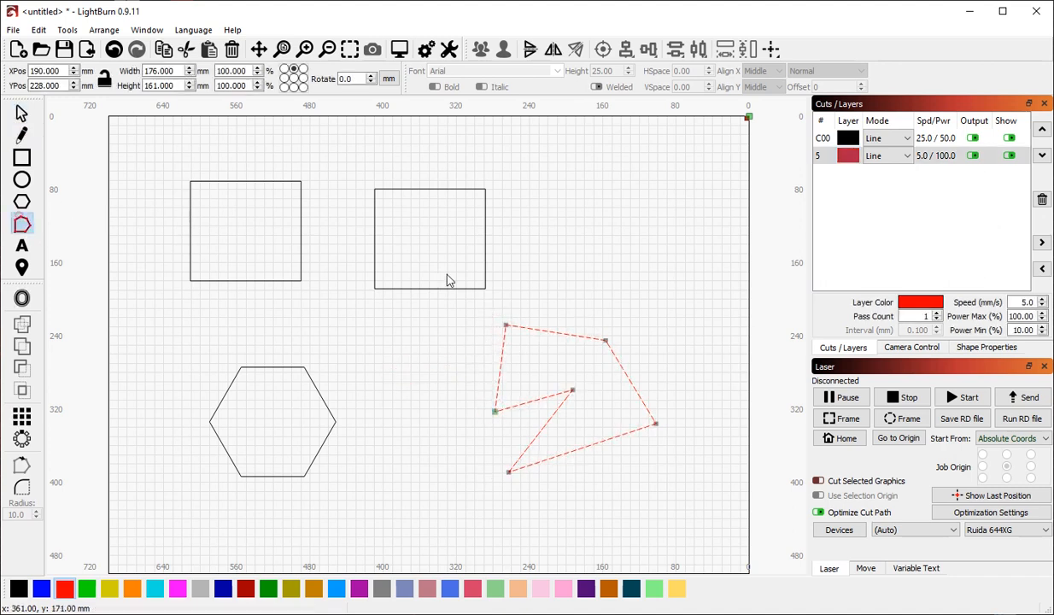
{"action": "left_click_drag", "start_coordinate": [505, 325], "coordinate": [453, 336]}
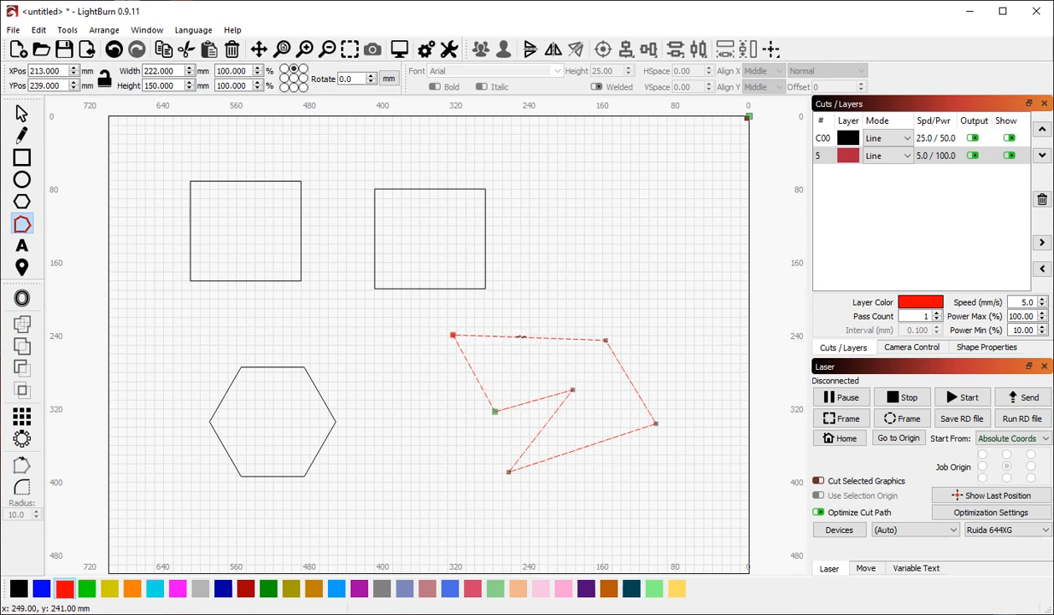
{"action": "left_click_drag", "start_coordinate": [520, 337], "coordinate": [556, 307]}
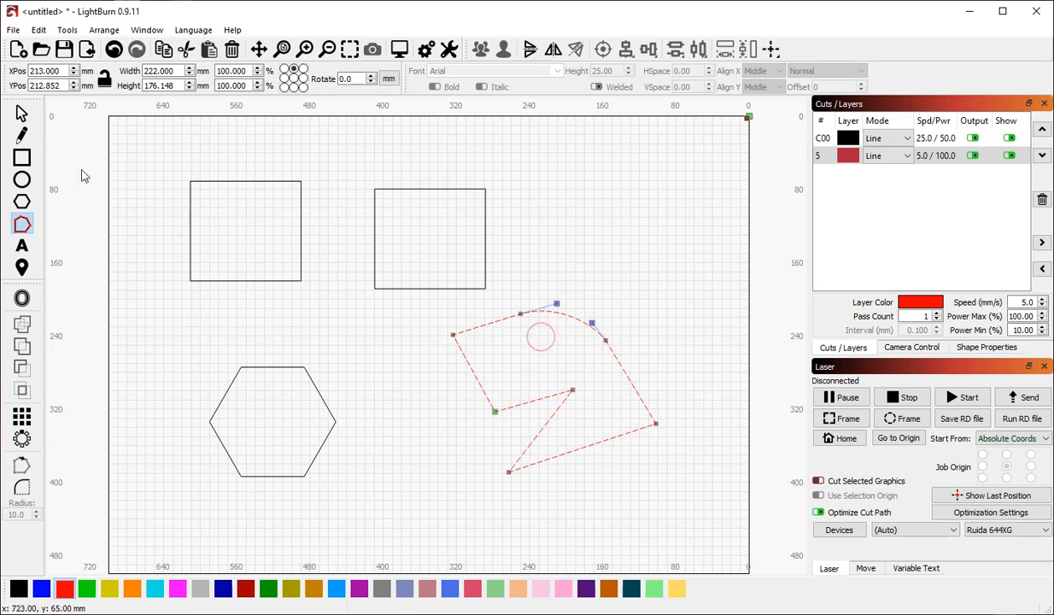
Delete the edited red polygon
{"action": "left_click", "coordinate": [21, 113]}
{"action": "left_click", "coordinate": [549, 342]}
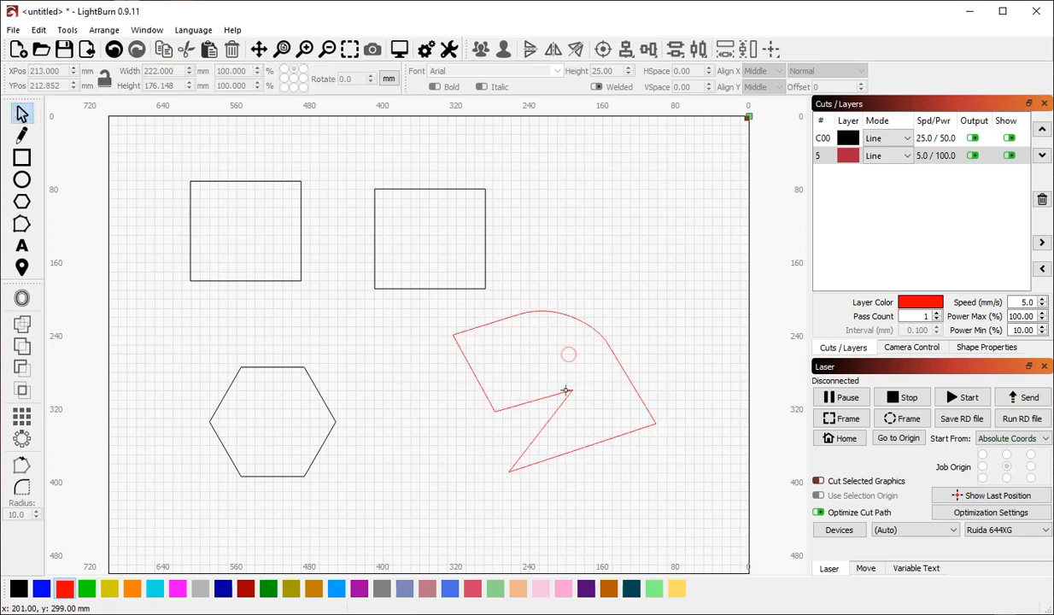
{"action": "left_click", "coordinate": [566, 390]}
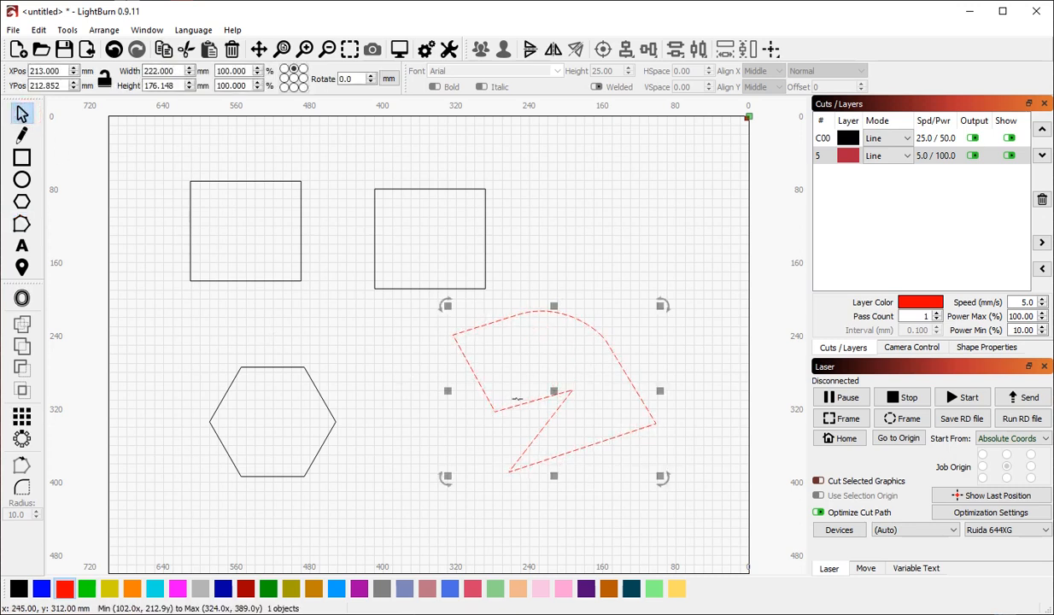
{"action": "key", "text": "Delete"}
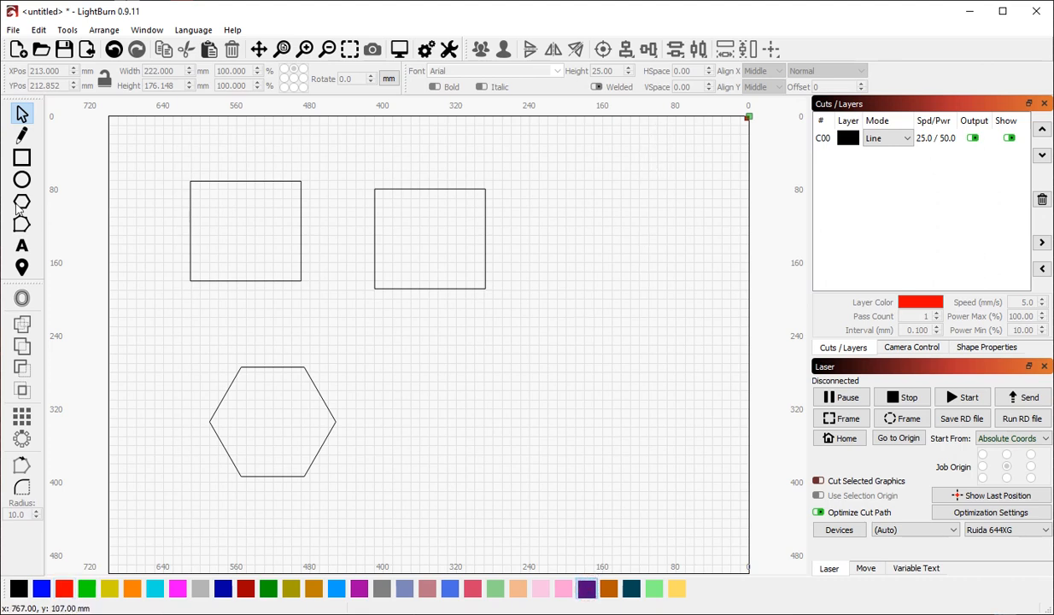
Draw a vertical guide line about 403 mm long on the purple layer, near the work area's right side
{"action": "left_click", "coordinate": [21, 135]}
{"action": "left_click", "coordinate": [662, 128]}
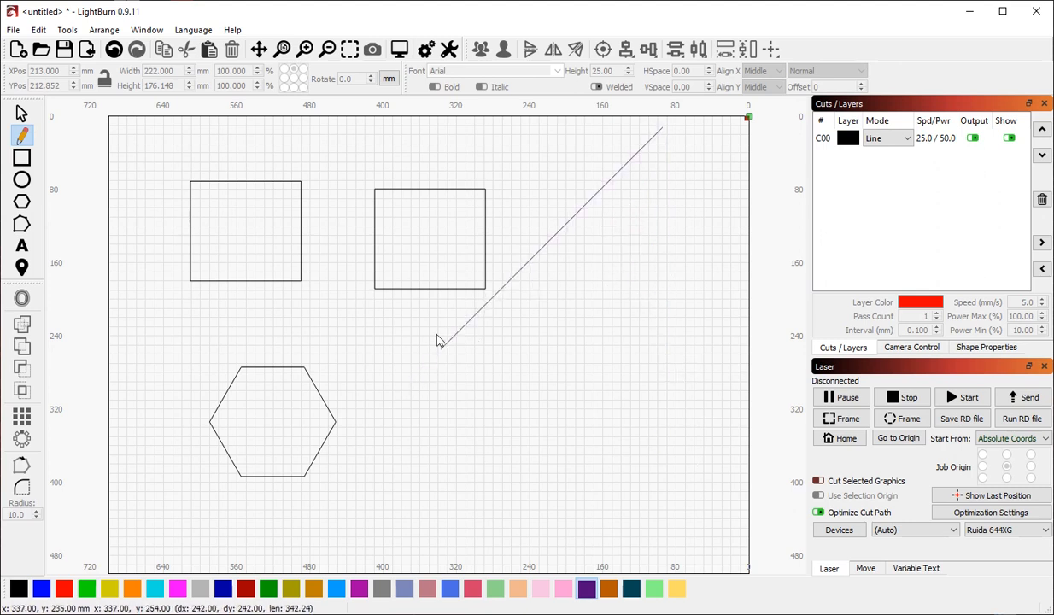
{"action": "left_click", "coordinate": [662, 494]}
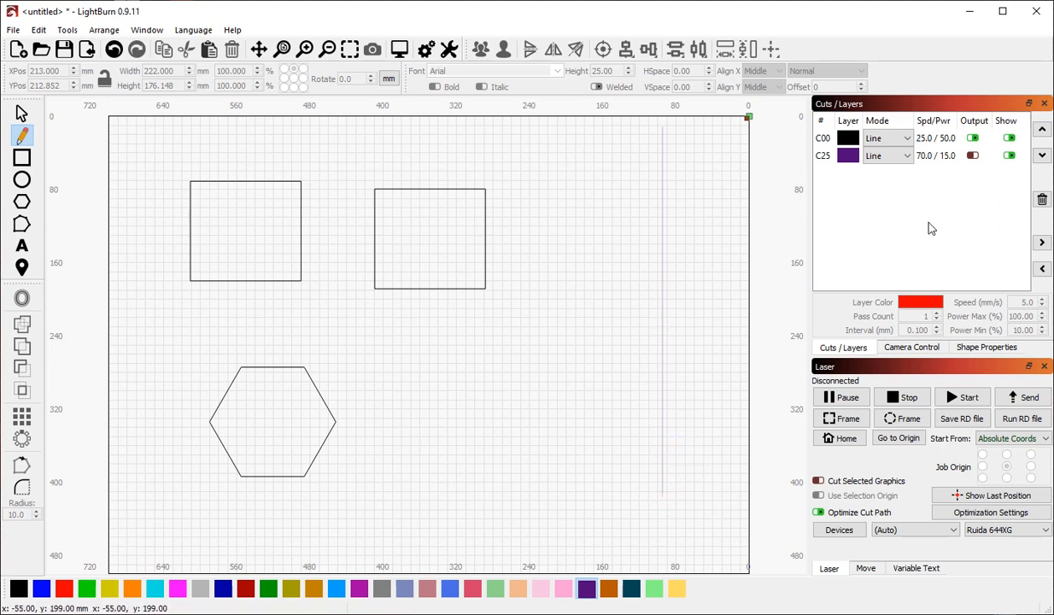
Toggle the purple C25 layer's output on and off twice, leaving it disabled
{"action": "left_click", "coordinate": [973, 156]}
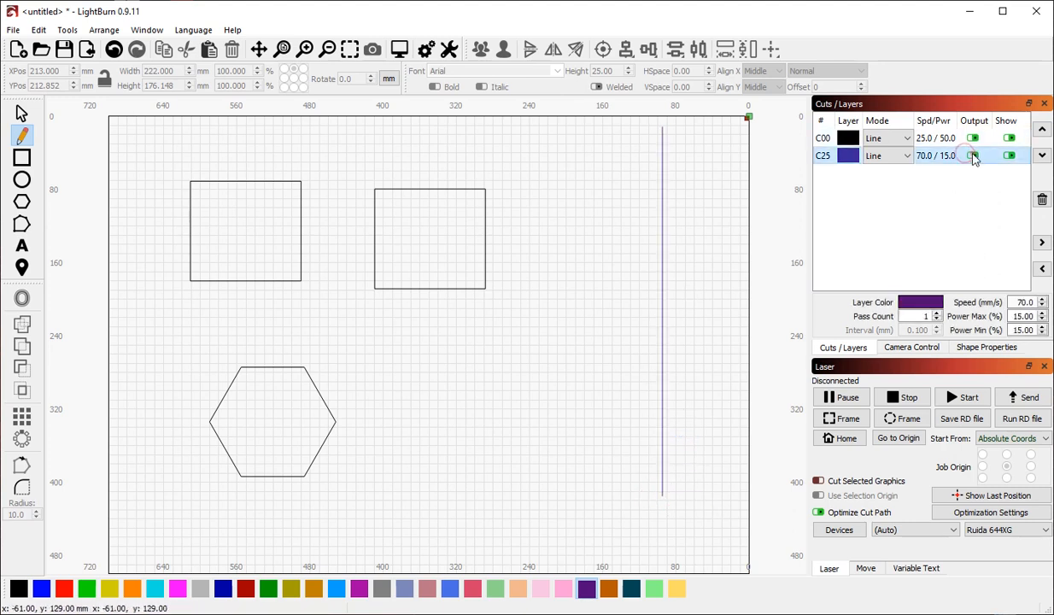
{"action": "left_click", "coordinate": [973, 156]}
{"action": "left_click", "coordinate": [973, 156]}
{"action": "left_click", "coordinate": [973, 155]}
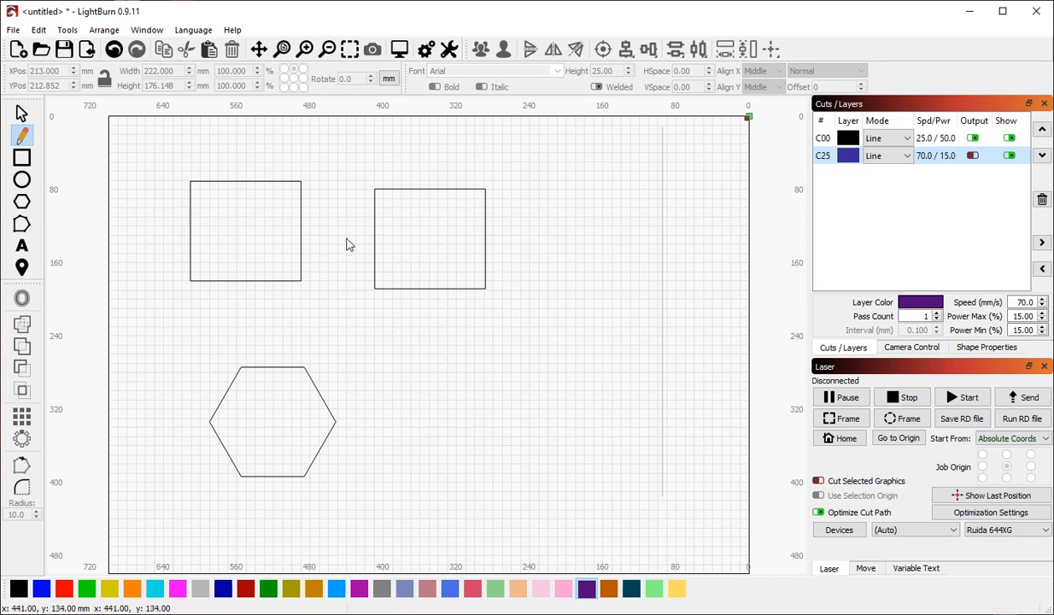
Move both rectangles one above the other against the purple line, snapping their left edges to it
{"action": "left_click", "coordinate": [21, 114]}
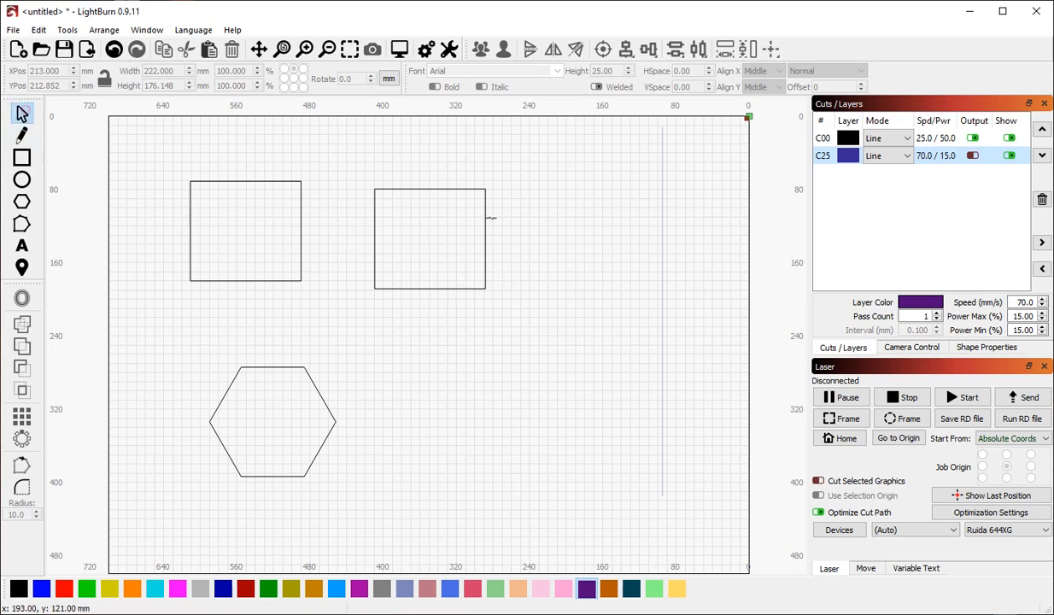
{"action": "left_click", "coordinate": [371, 232]}
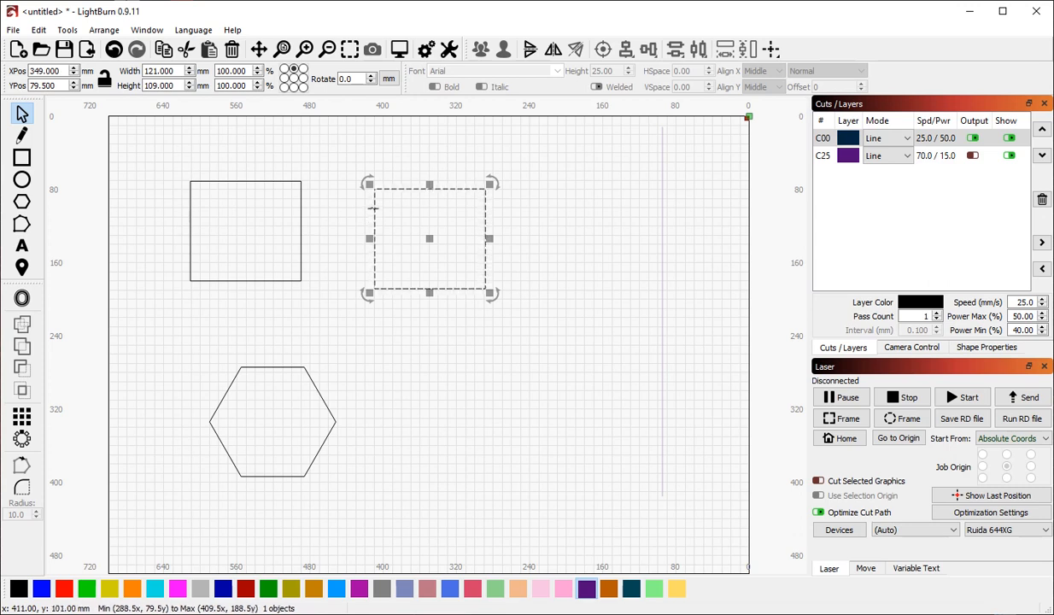
{"action": "left_click_drag", "start_coordinate": [372, 207], "coordinate": [669, 308]}
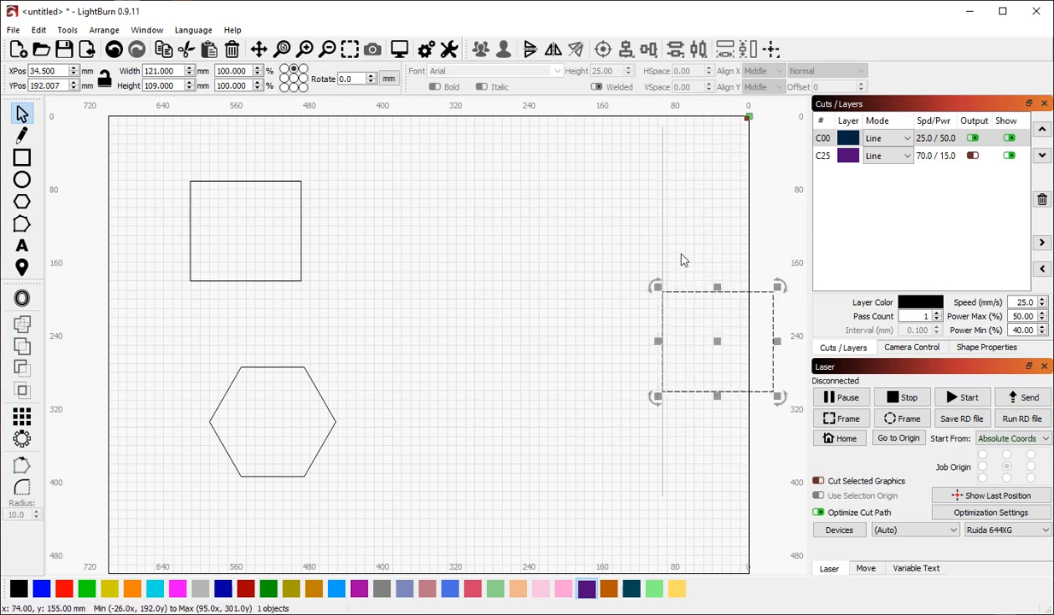
{"action": "left_click", "coordinate": [188, 213]}
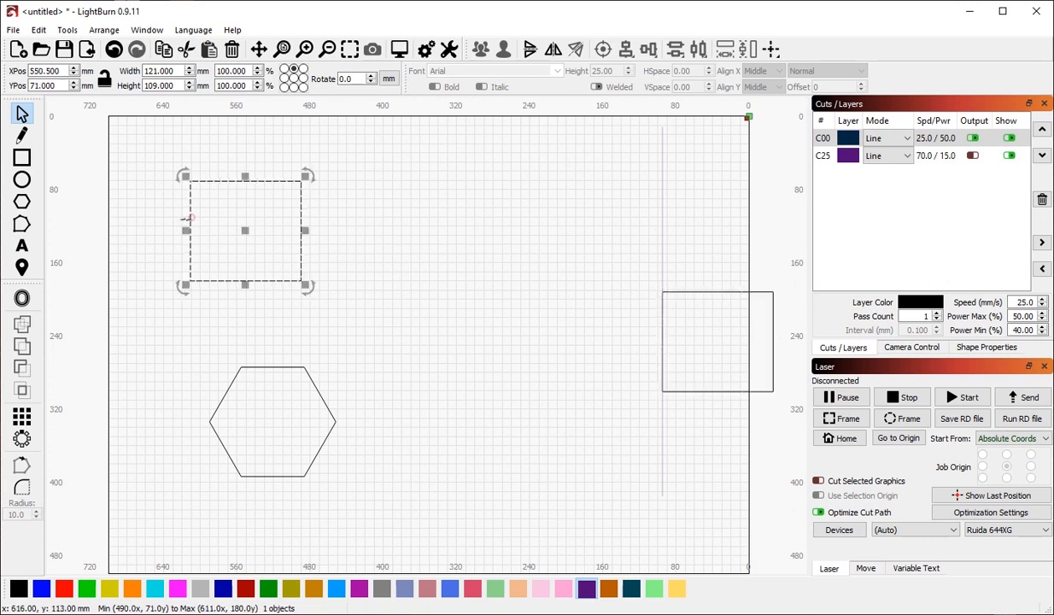
{"action": "left_click_drag", "start_coordinate": [188, 213], "coordinate": [668, 174]}
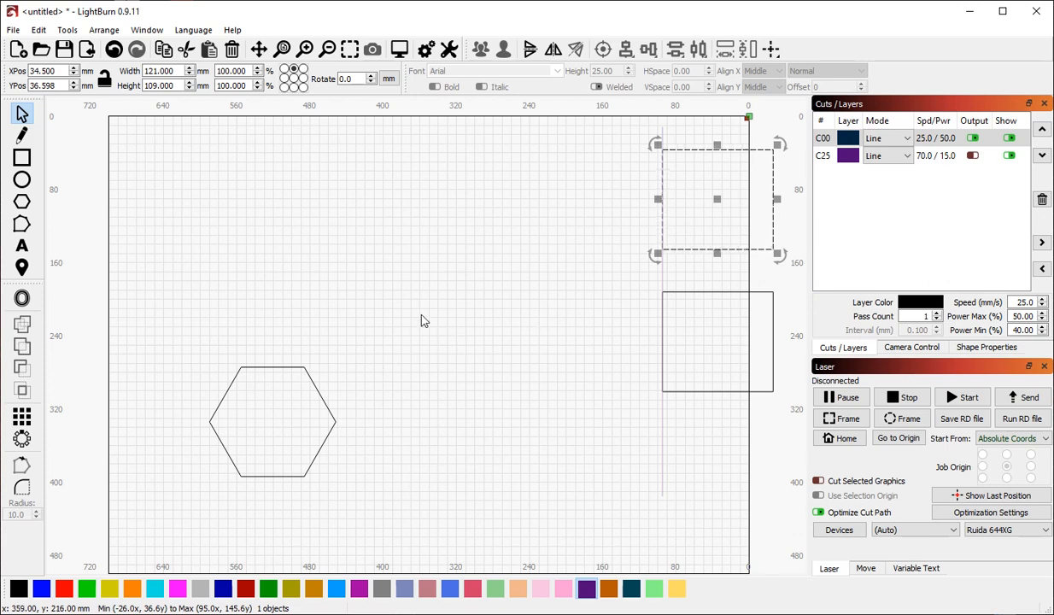
Move both rectangles together with the purple line to between the hexagon and the work area's right side, at X 342.5, Y 41 mm
{"action": "left_click", "coordinate": [462, 279]}
{"action": "left_click", "coordinate": [711, 333]}
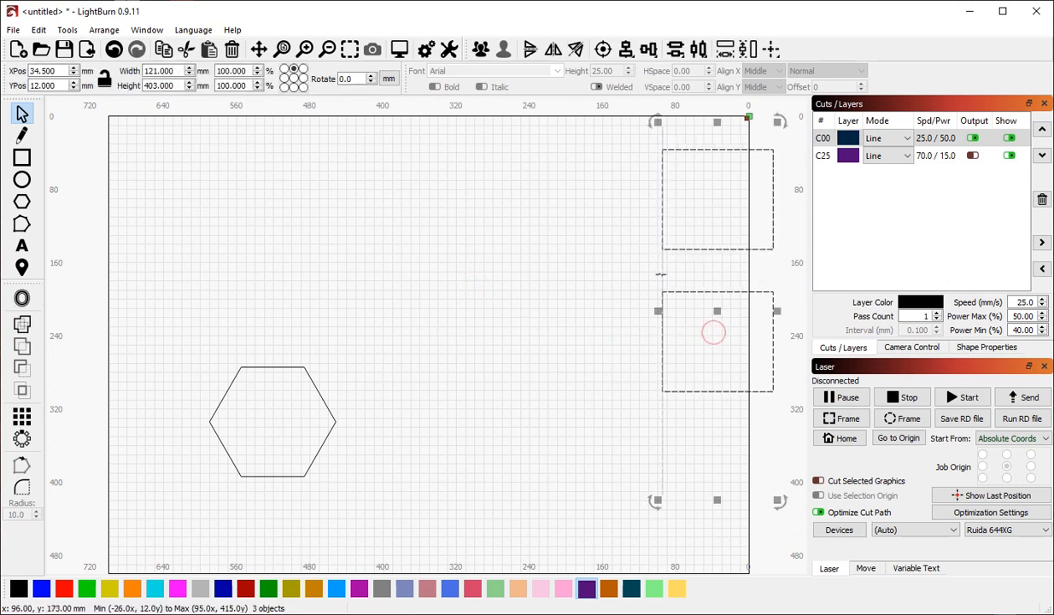
{"action": "left_click_drag", "start_coordinate": [660, 271], "coordinate": [382, 301]}
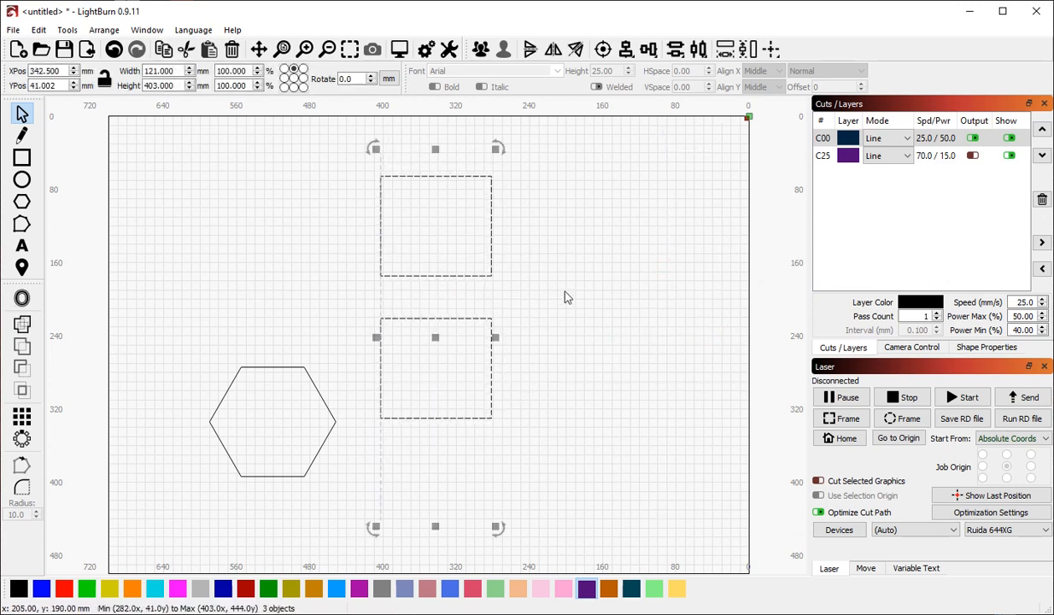
{"action": "left_click", "coordinate": [565, 293]}
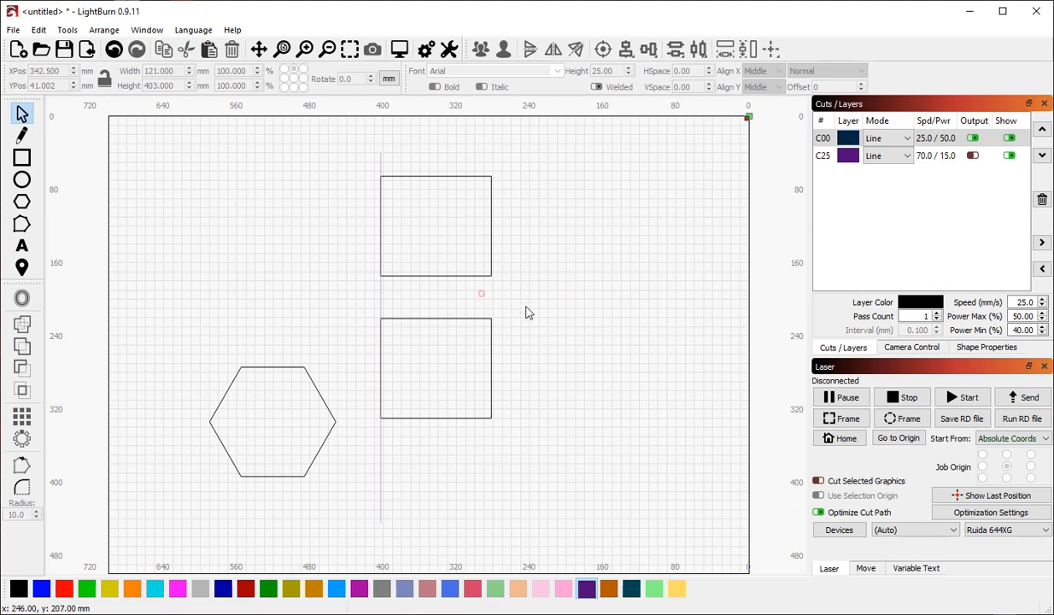
Move the two rectangles off the purple line to its right, the lower one to Y 269 mm and the upper one to Y 85 mm
{"action": "left_click_drag", "start_coordinate": [465, 321], "coordinate": [518, 365]}
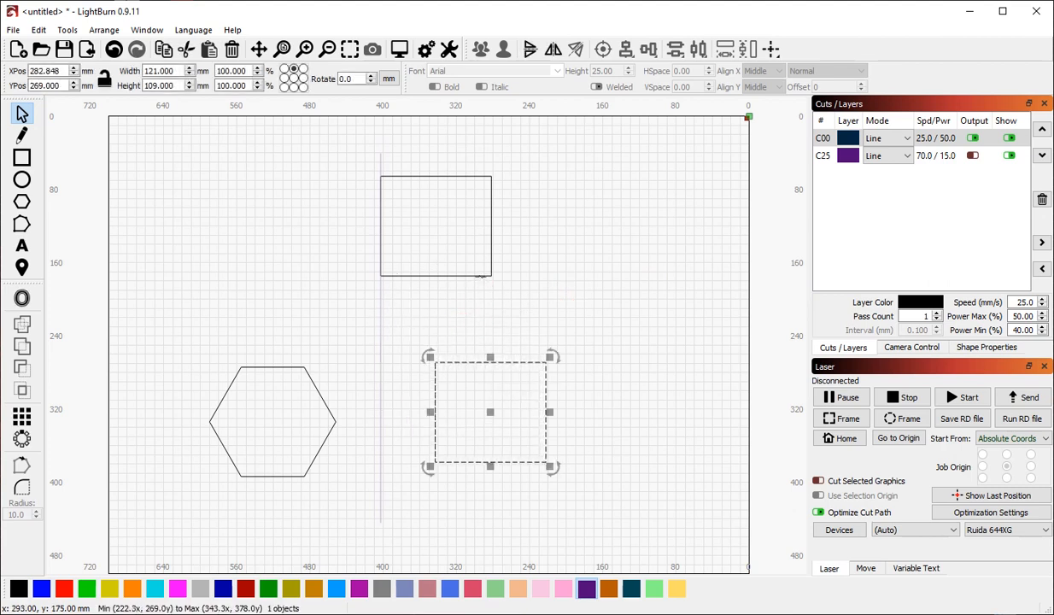
{"action": "left_click_drag", "start_coordinate": [480, 276], "coordinate": [557, 282]}
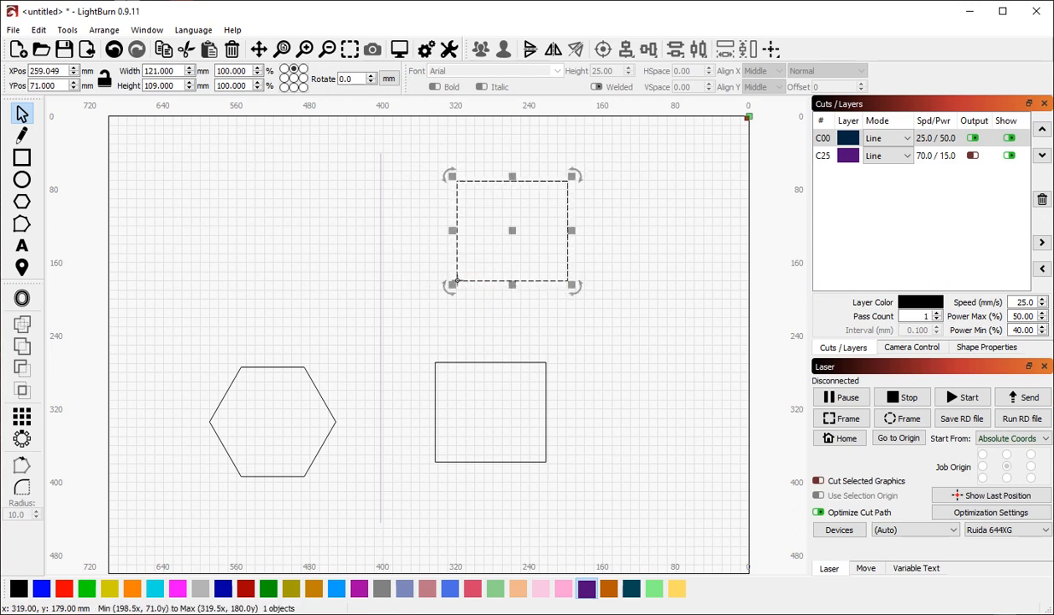
{"action": "left_click_drag", "start_coordinate": [458, 280], "coordinate": [434, 299]}
{"action": "left_click", "coordinate": [228, 289]}
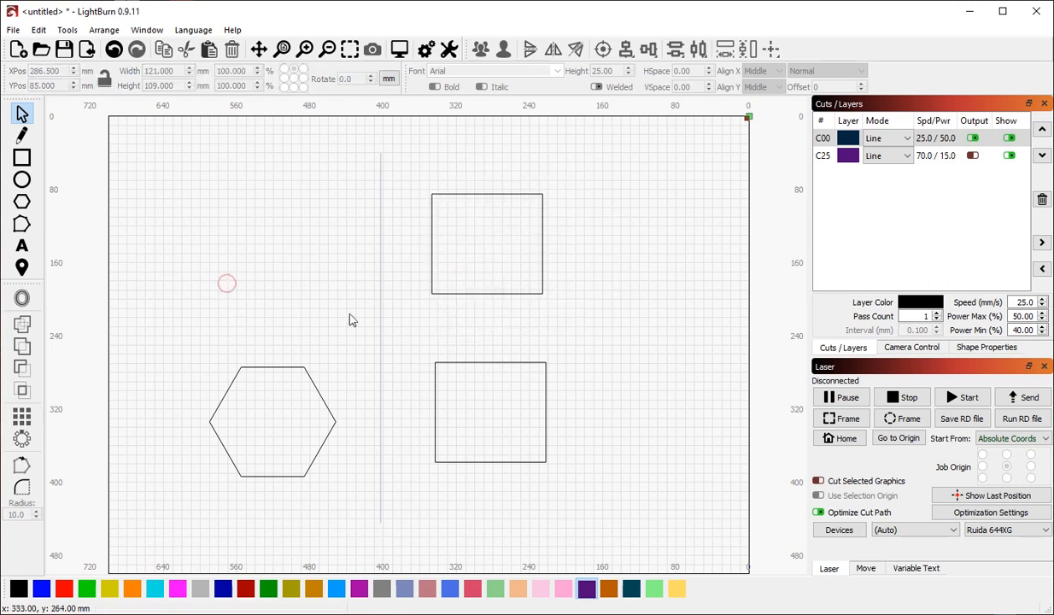